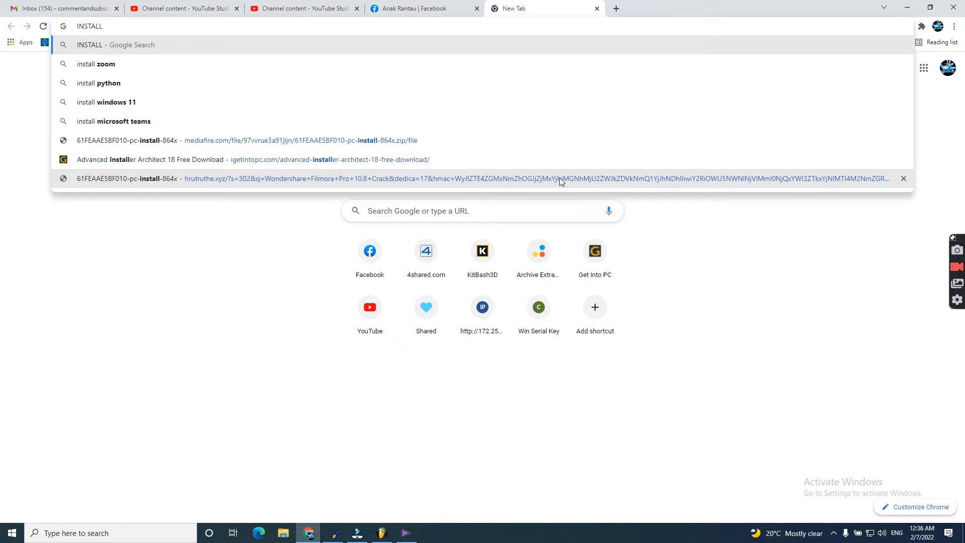
# Step: Search Google in Chrome for 'INSTALL XAMMP SERVER'
pyautogui.write('XAMMP')
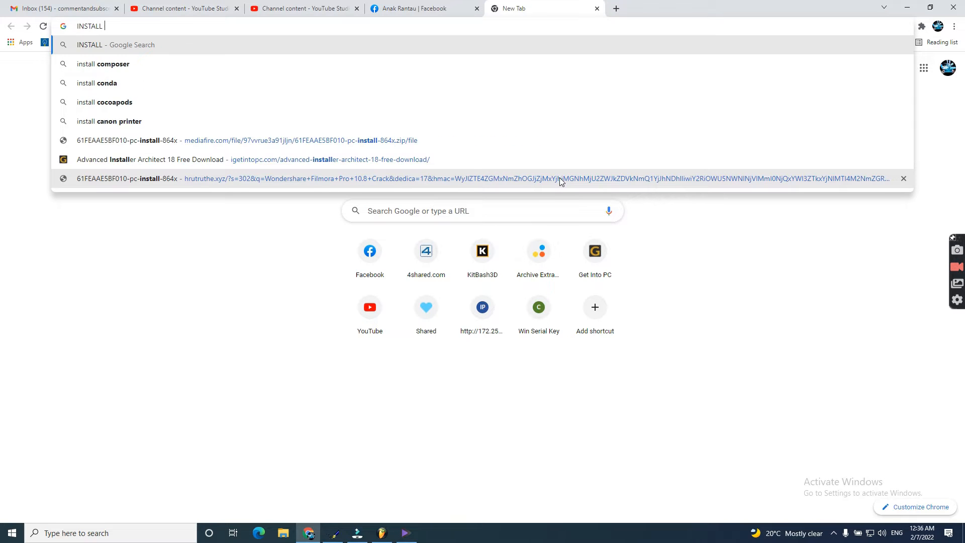
pyautogui.write(' S')
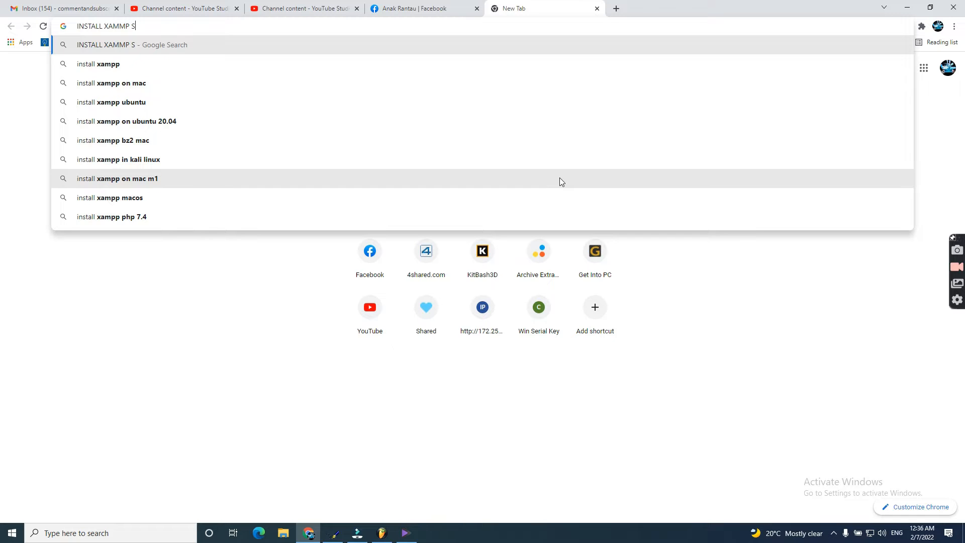
pyautogui.write('ERVER')
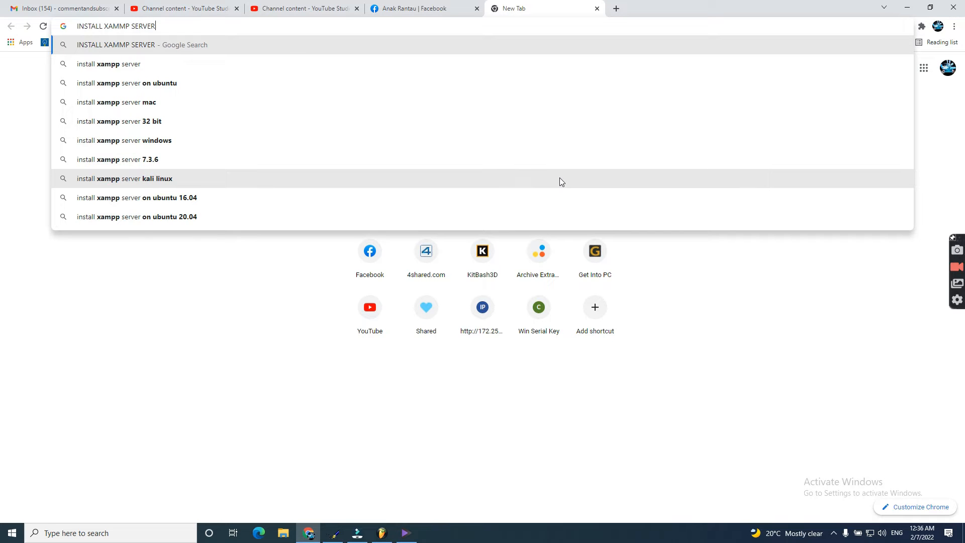
pyautogui.press('Return')
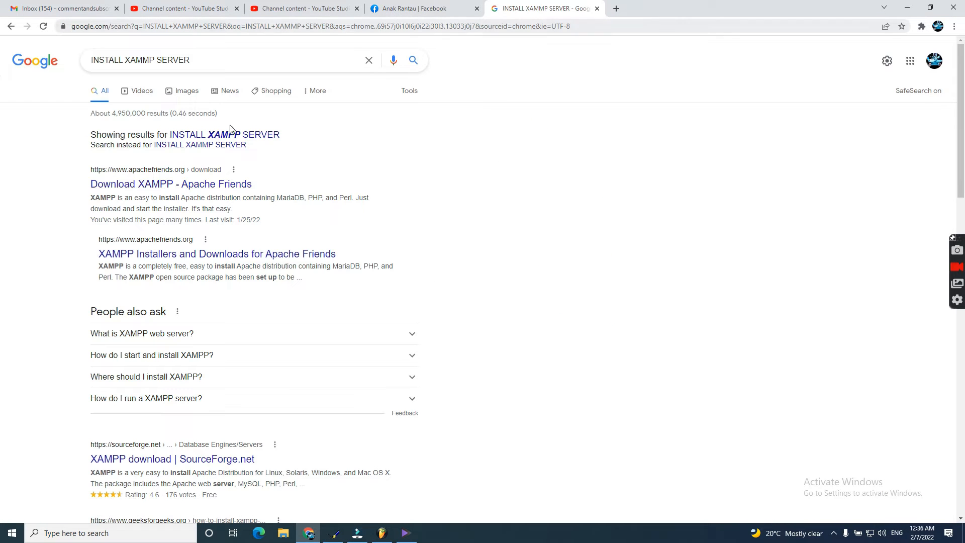
# Step: Open the Apache Friends download page and start downloading the XAMPP 7.4.27 Windows installer (64 bit)
pyautogui.click(170, 187)
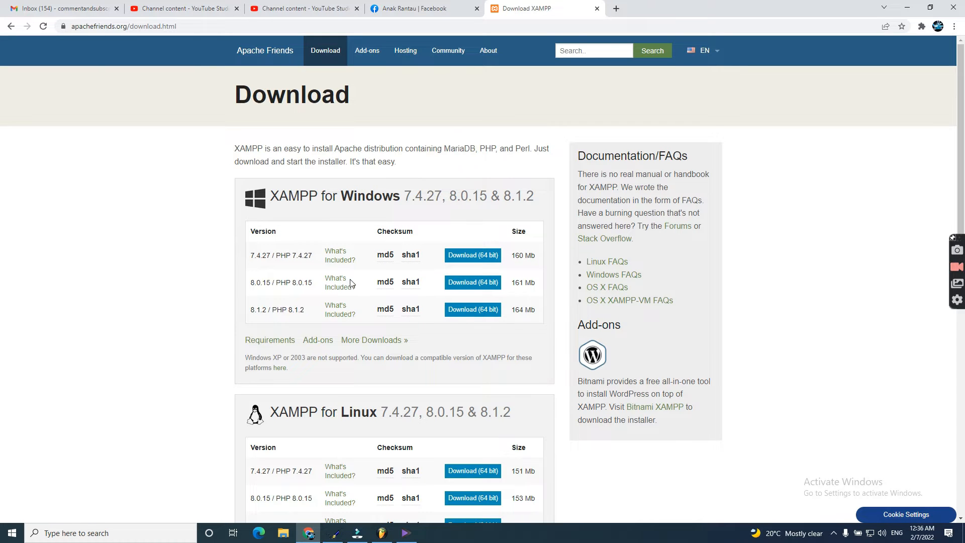
pyautogui.click(462, 255)
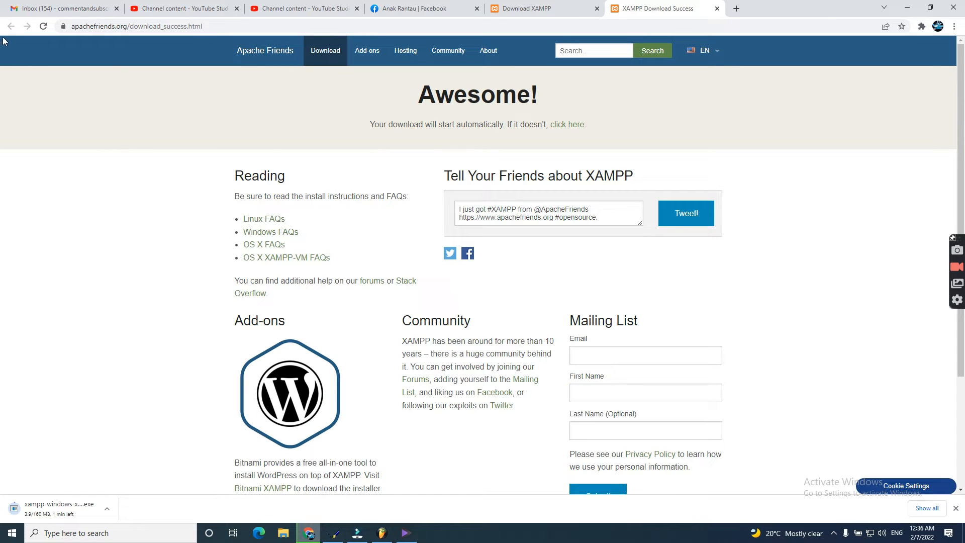
pyautogui.click(531, 8)
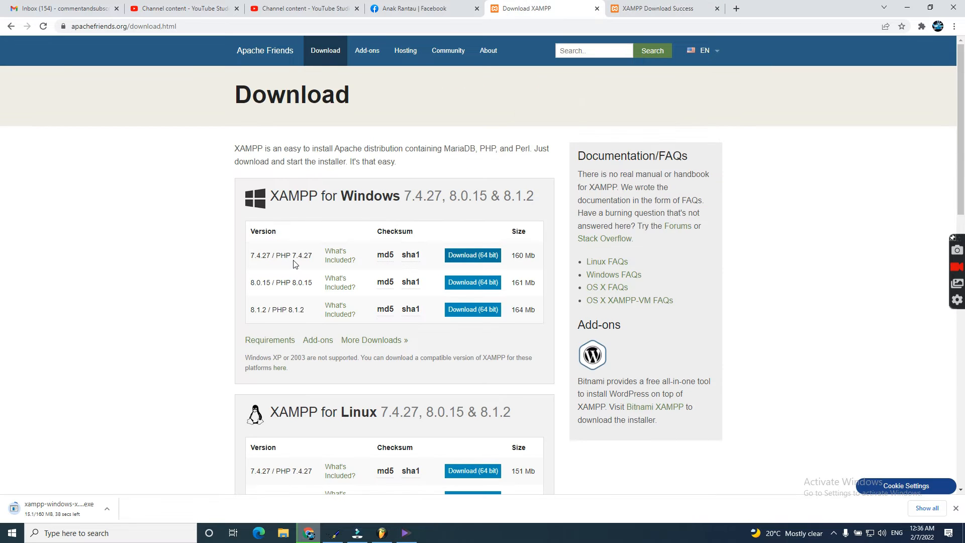
pyautogui.moveTo(286, 265); pyautogui.dragTo(322, 258)
pyautogui.click(83, 406)
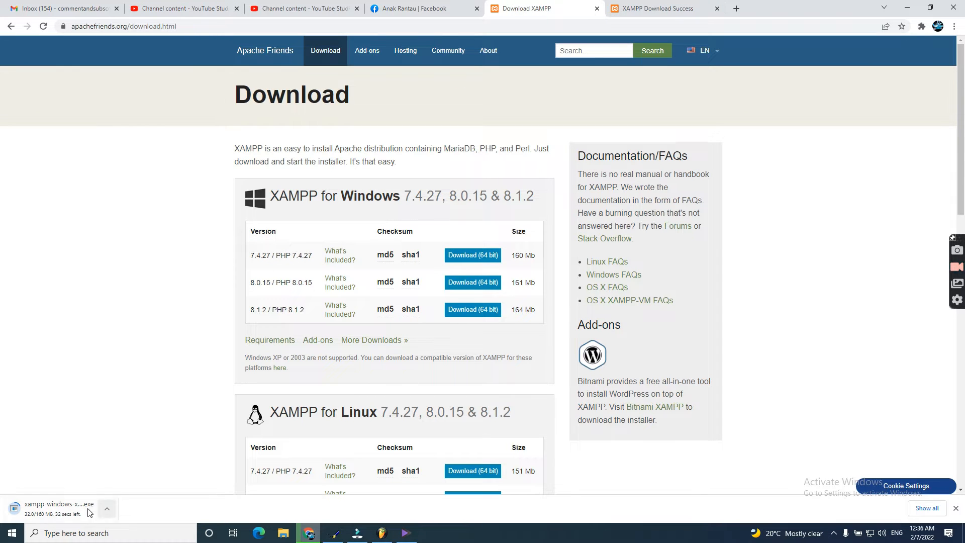
pyautogui.click(278, 535)
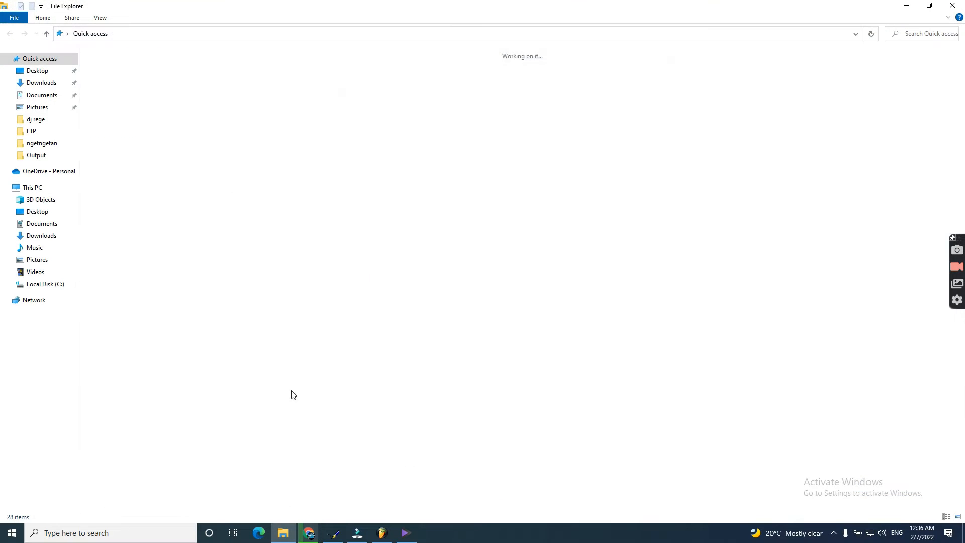
pyautogui.click(64, 290)
pyautogui.rightClick(133, 215)
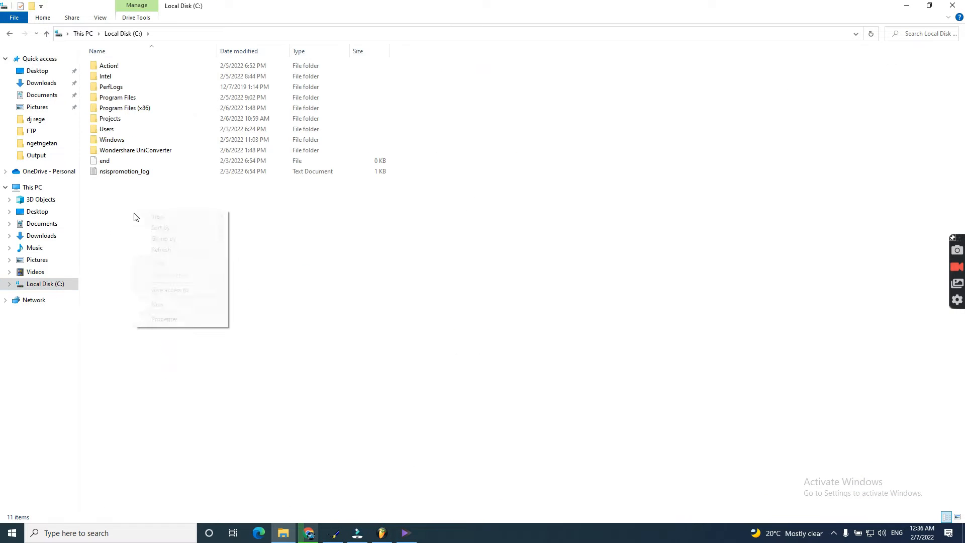
pyautogui.click(172, 250)
pyautogui.doubleClick(285, 3)
pyautogui.moveTo(576, 70); pyautogui.dragTo(448, 116)
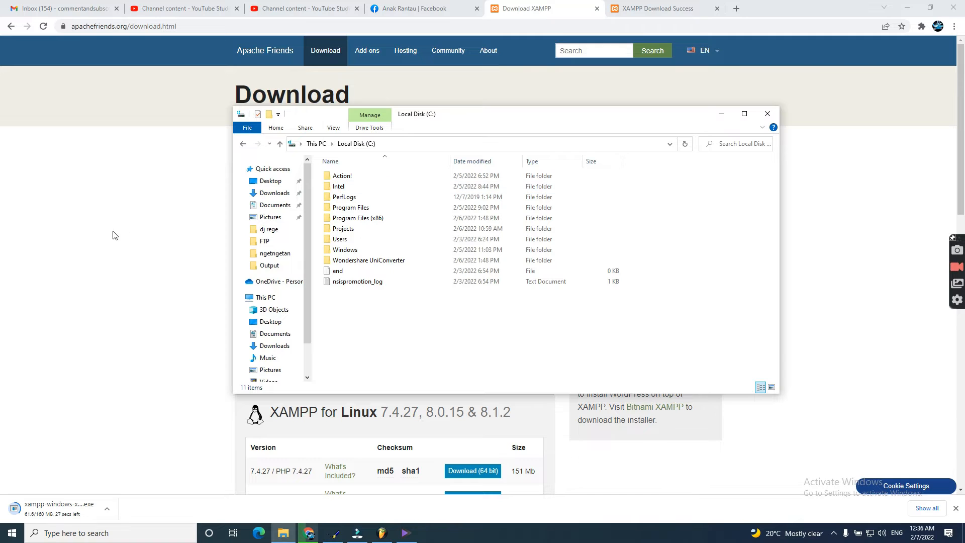
pyautogui.click(63, 149)
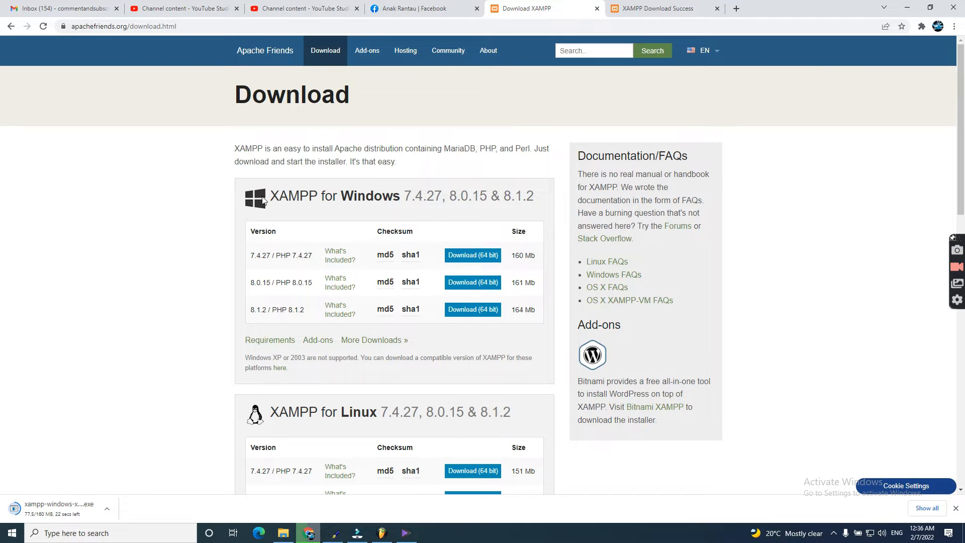
pyautogui.moveTo(267, 196); pyautogui.dragTo(358, 198)
# Step: Scroll through the Download XAMPP page while the installer download finishes
pyautogui.click(713, 107)
pyautogui.scroll(-4, 565, 378)
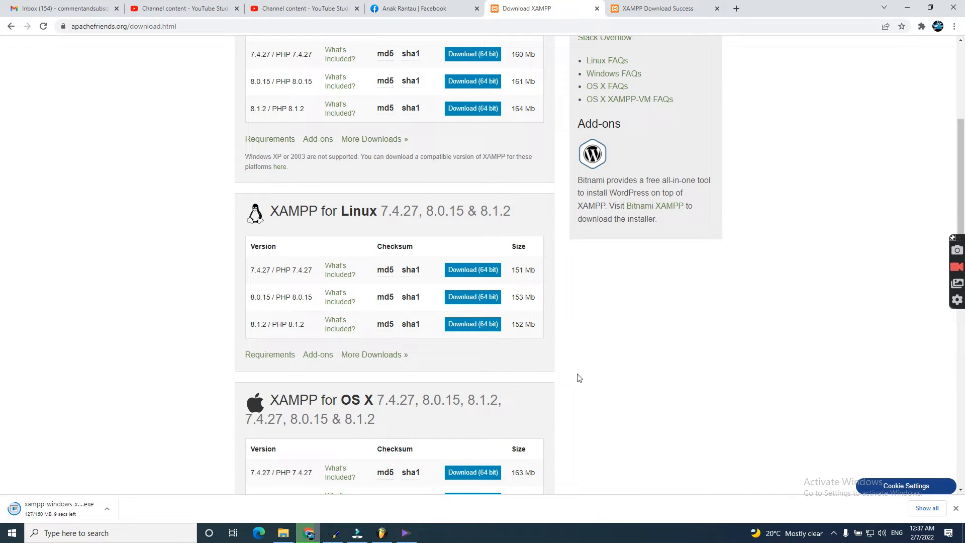
pyautogui.scroll(2, 693, 374)
pyautogui.scroll(1, 692, 373)
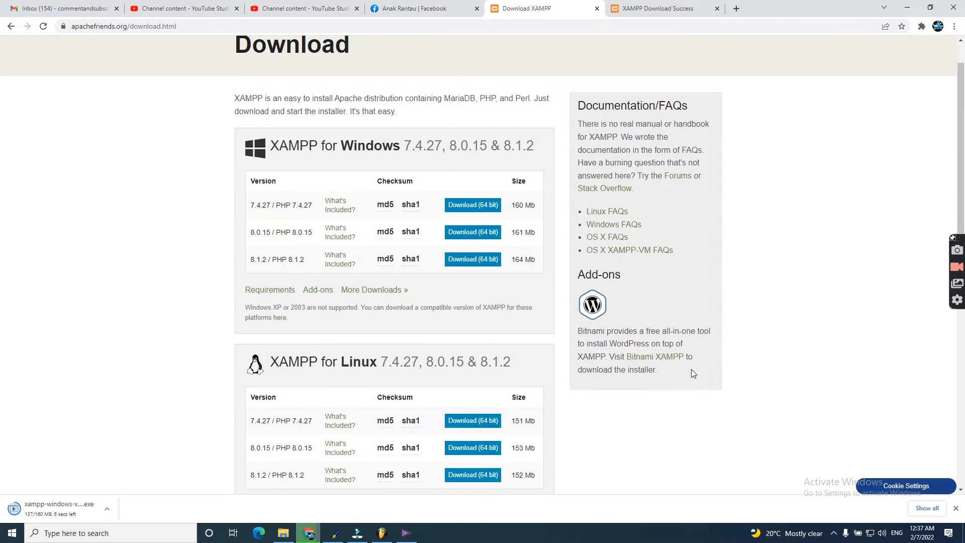
pyautogui.scroll(1, 692, 373)
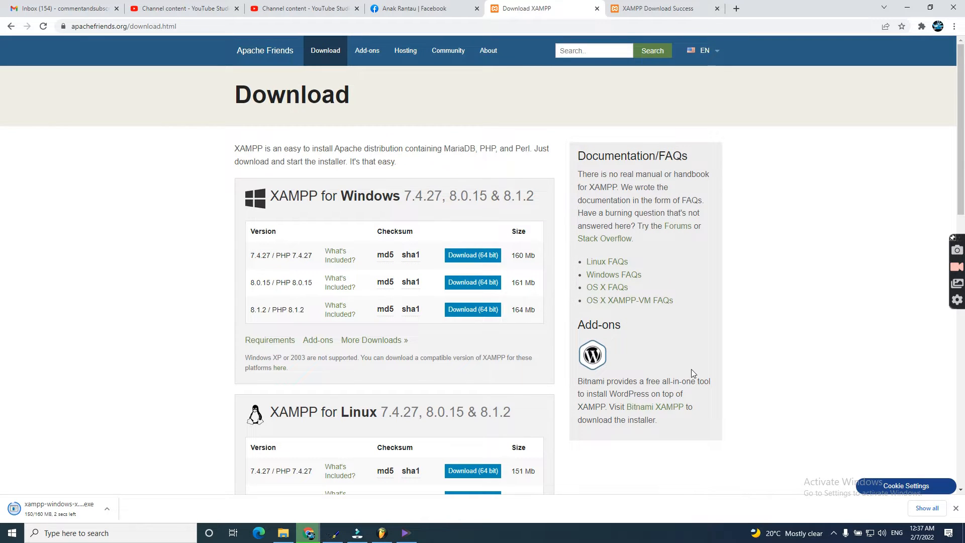
pyautogui.scroll(-2, 691, 369)
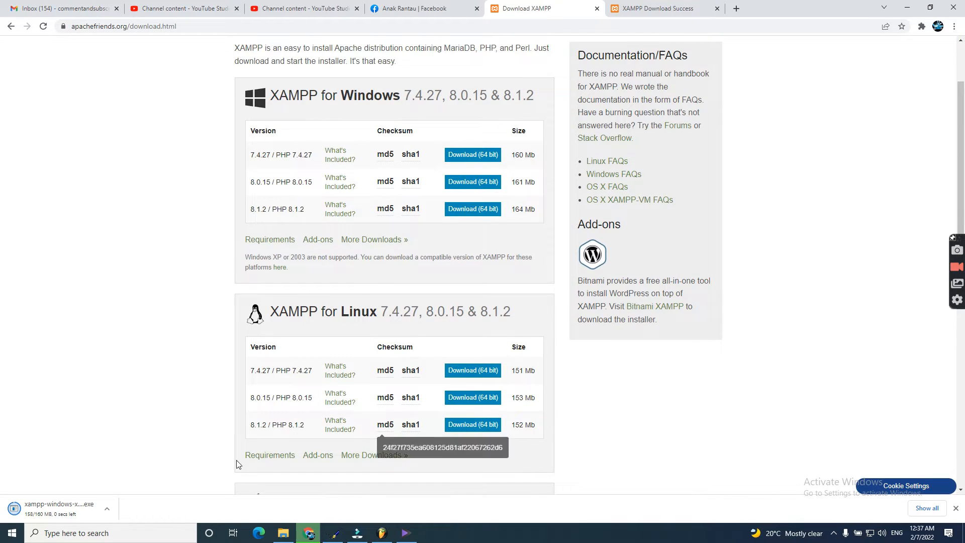
pyautogui.scroll(-4, 489, 432)
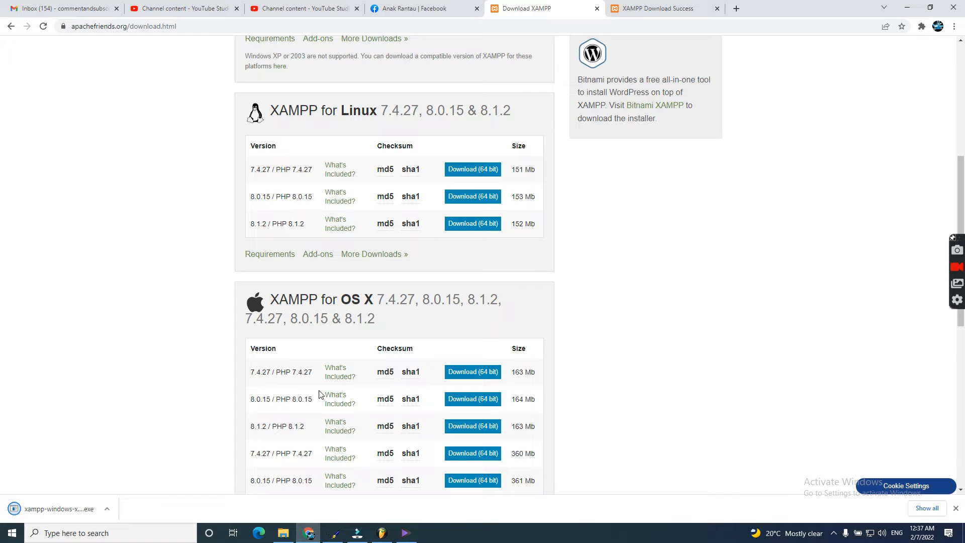
pyautogui.scroll(2, 95, 455)
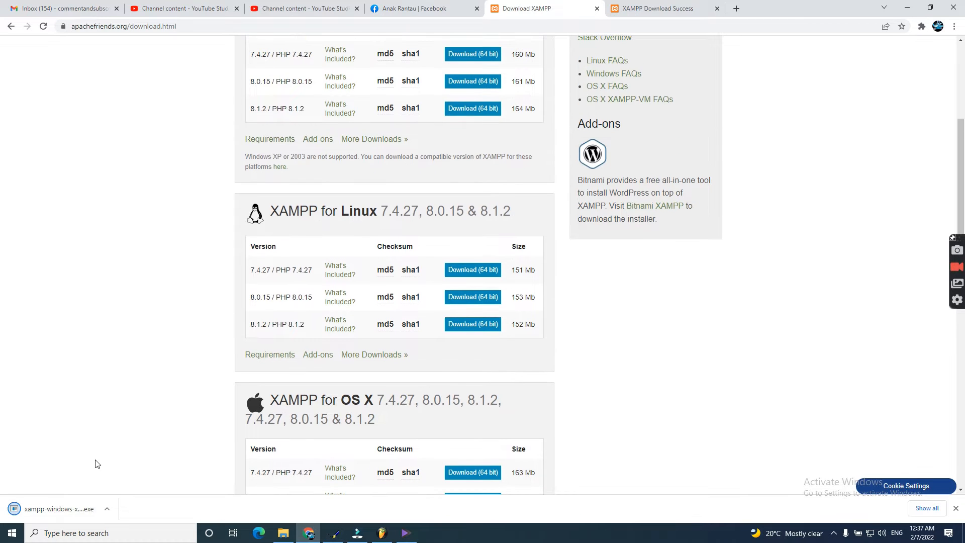
pyautogui.scroll(-5, 236, 370)
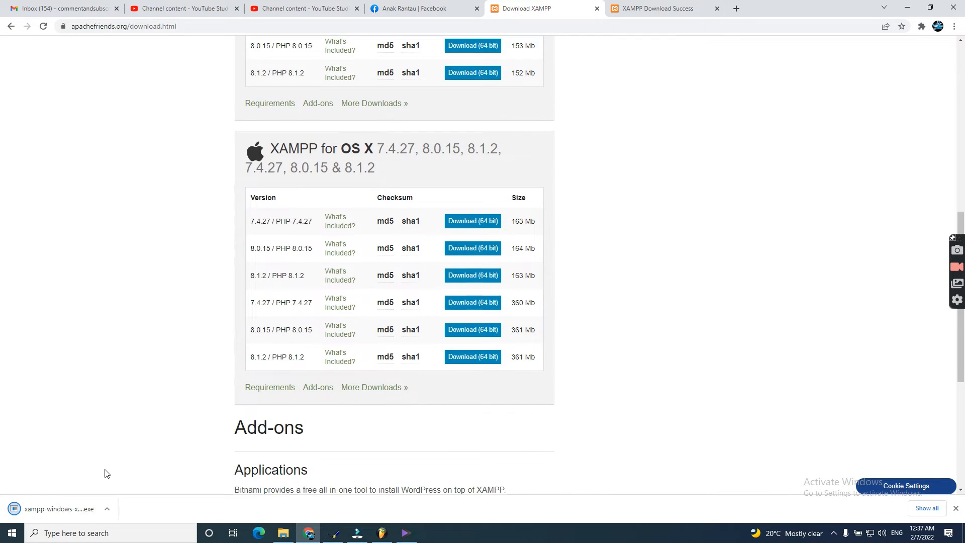
pyautogui.scroll(-4, 107, 474)
pyautogui.scroll(-2, 183, 441)
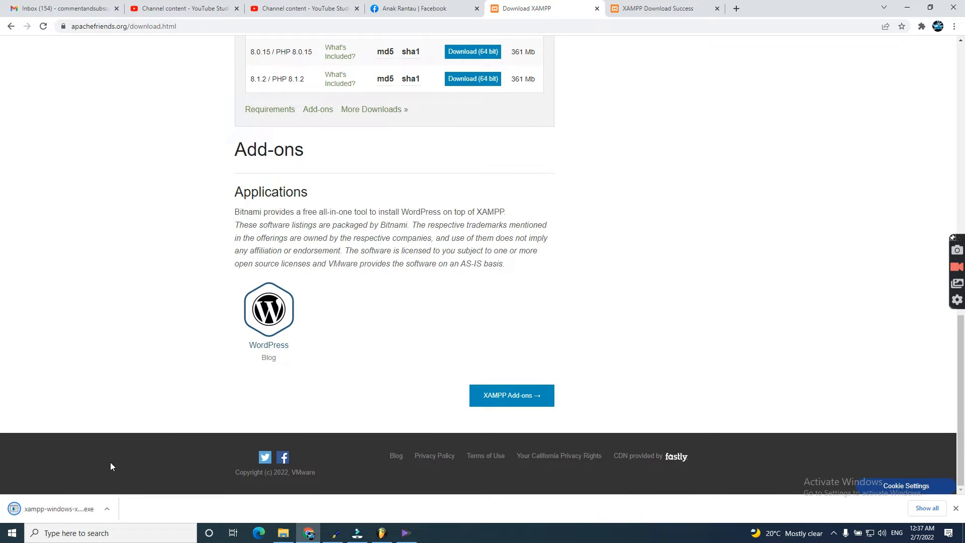
pyautogui.scroll(4, 110, 462)
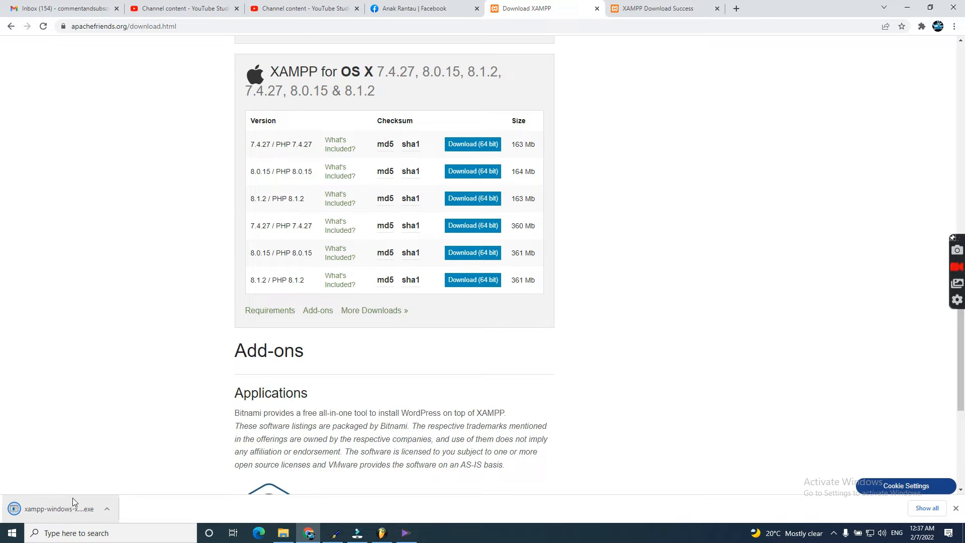
# Step: Check the finished download's options, then detach the Download XAMPP tab into its own window
pyautogui.click(106, 508)
pyautogui.click(84, 381)
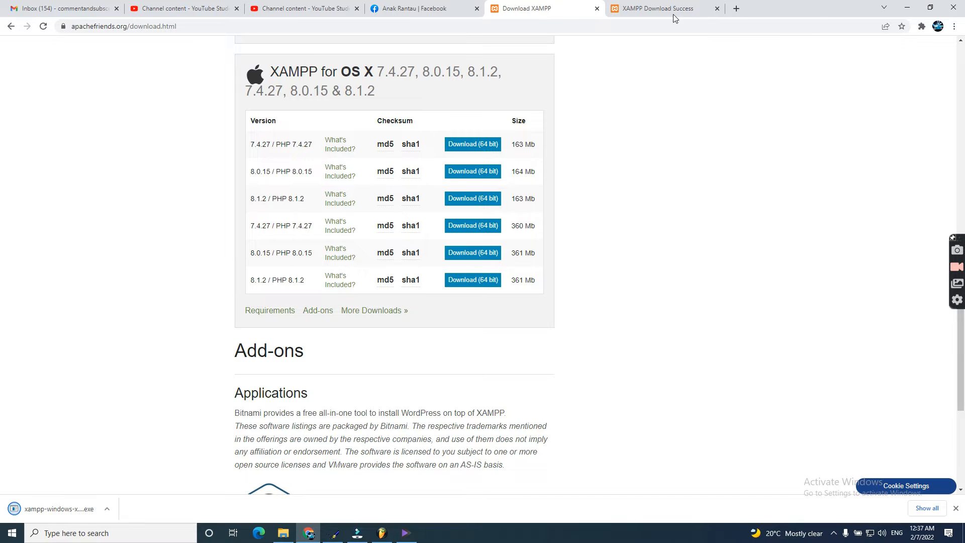
pyautogui.moveTo(549, 9); pyautogui.dragTo(529, 52)
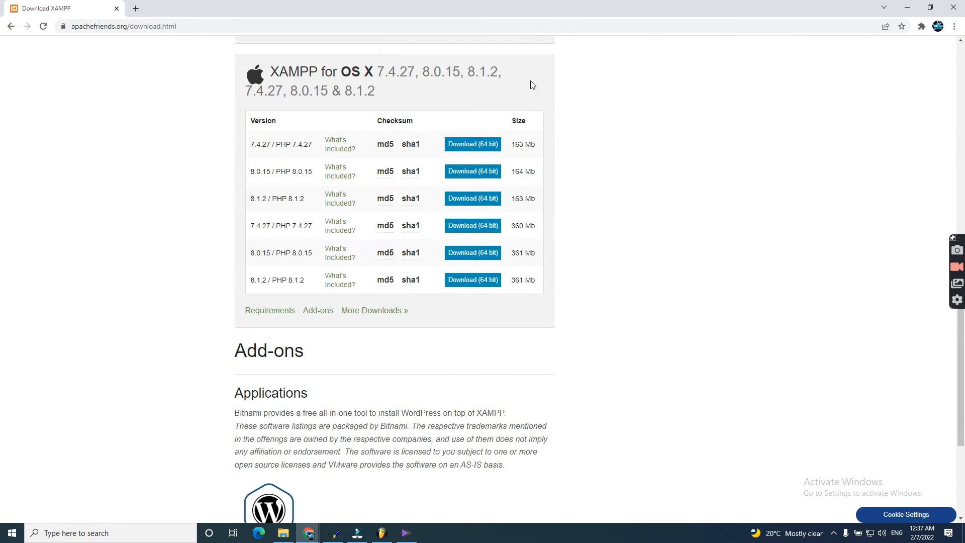
# Step: Put the Download XAMPP page back into the main window and launch the downloaded XAMPP installer
pyautogui.doubleClick(614, 2)
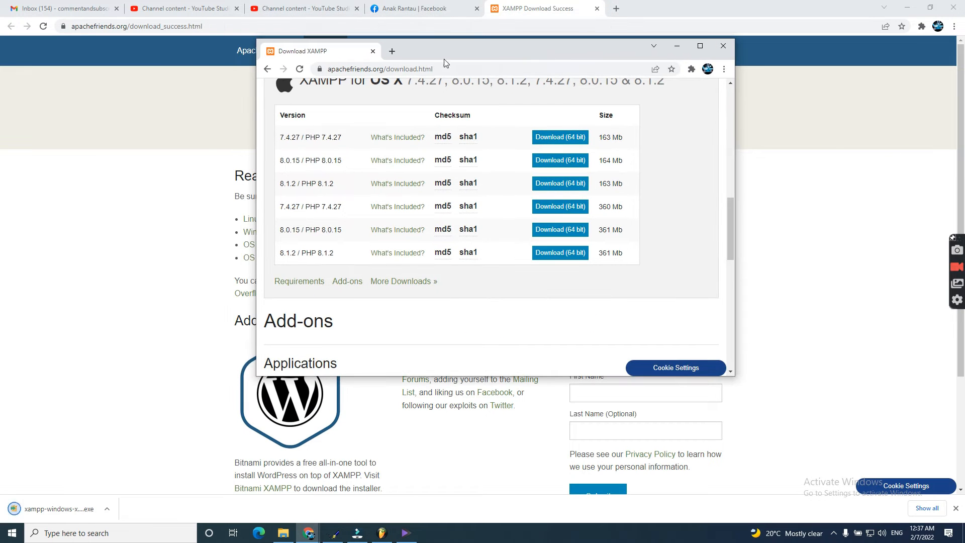
pyautogui.moveTo(305, 53); pyautogui.dragTo(219, 8)
pyautogui.click(60, 508)
# Step: Restore Chrome, move Local Disk (C:) up, refresh the desktop, and dismiss the setup warning
pyautogui.click(930, 7)
pyautogui.click(516, 113)
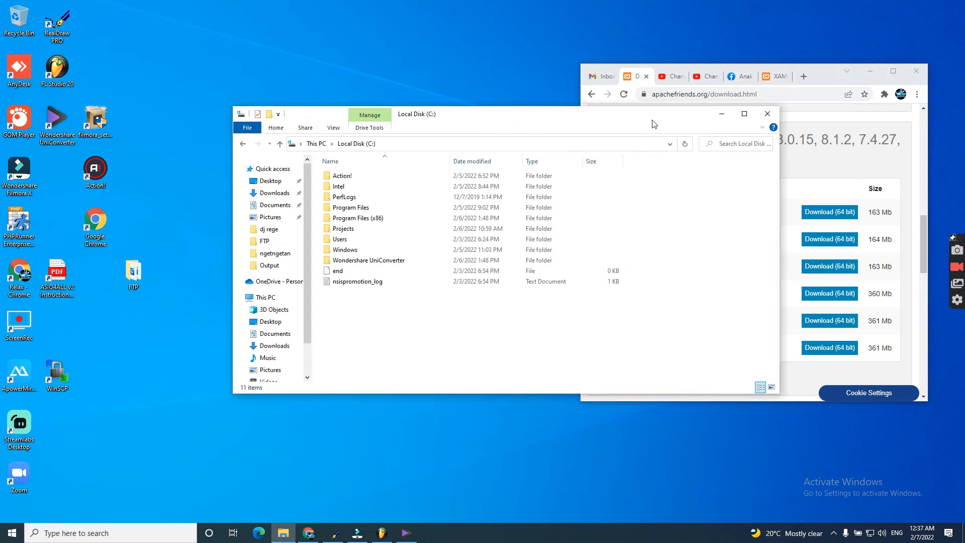
pyautogui.moveTo(516, 143); pyautogui.dragTo(470, 87)
pyautogui.rightClick(356, 393)
pyautogui.click(390, 421)
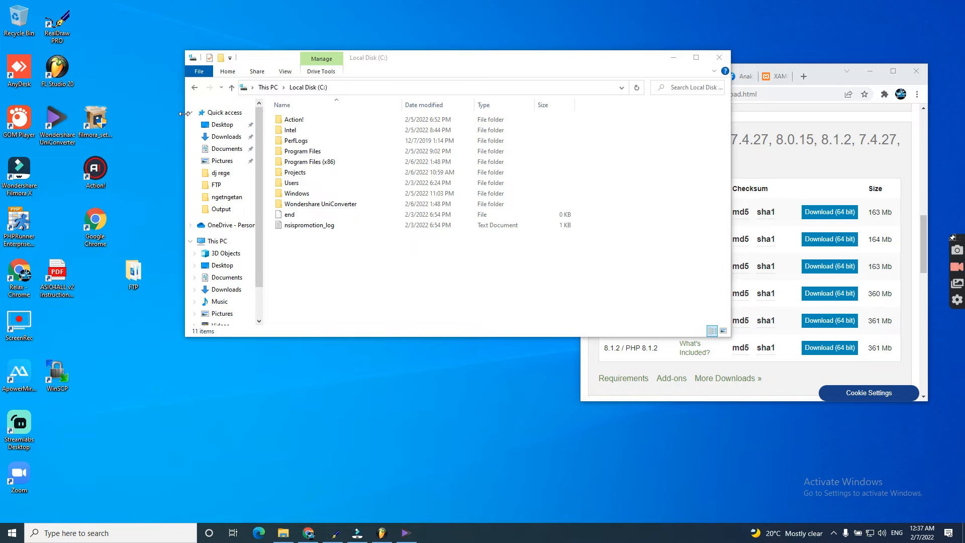
pyautogui.rightClick(401, 435)
pyautogui.click(437, 352)
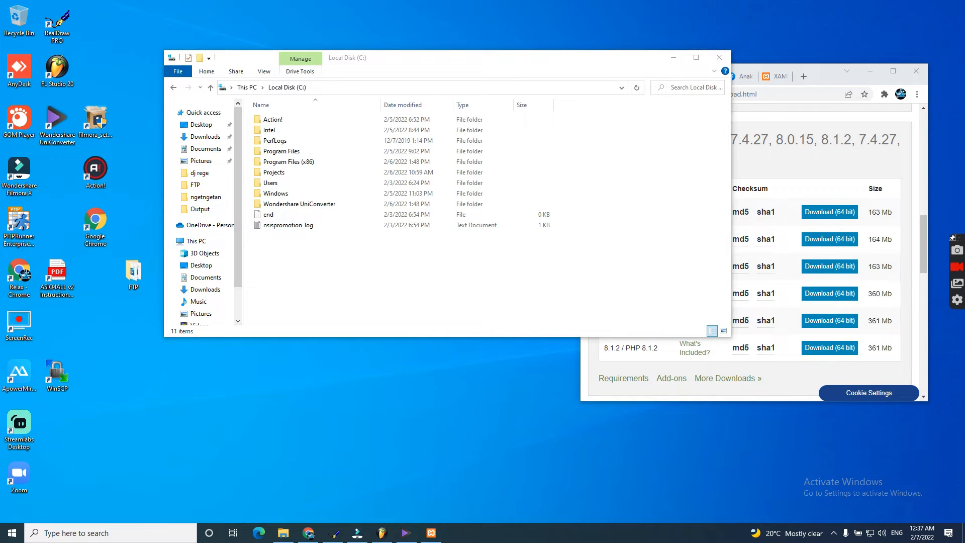
pyautogui.click(490, 306)
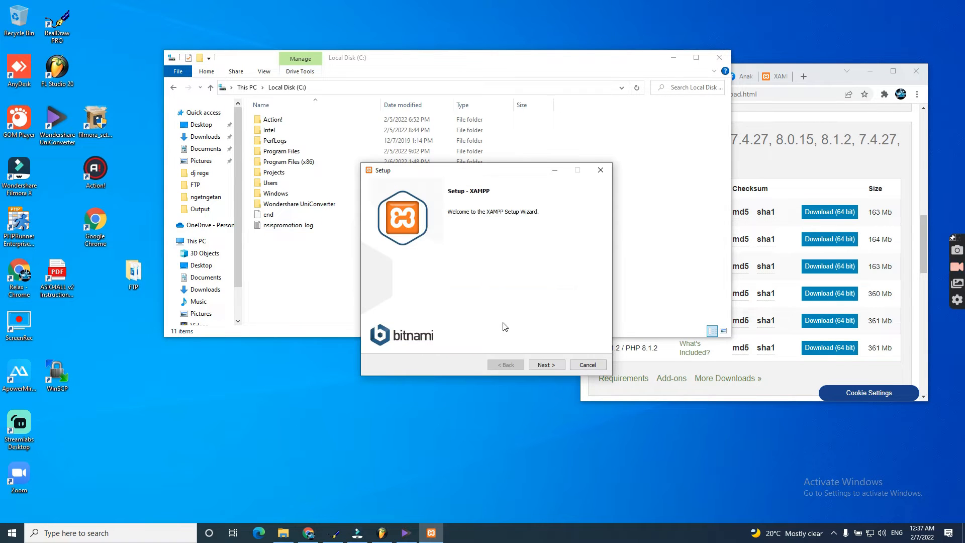
# Step: Keep default components, C:\xampp folder and default language, skip Bitnami, and start installing
pyautogui.click(546, 365)
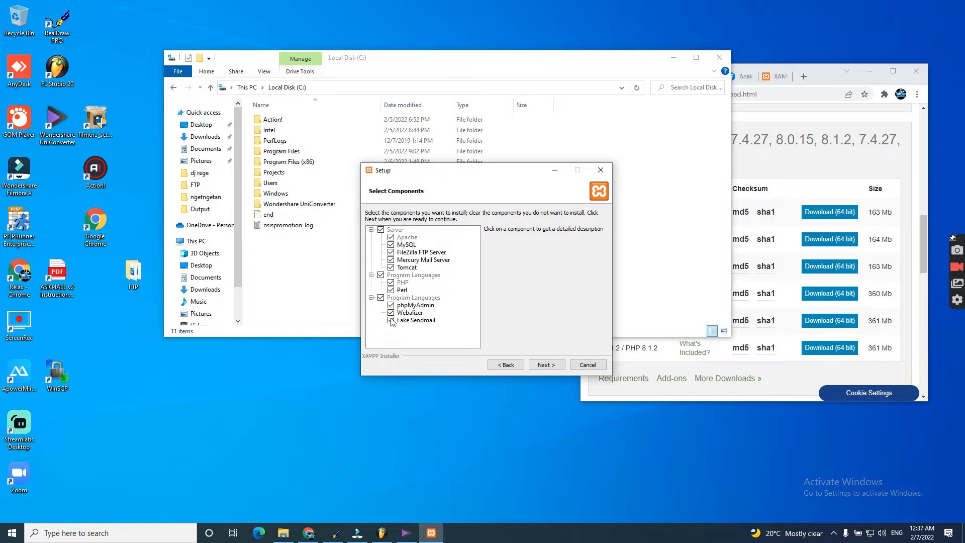
pyautogui.click(547, 369)
pyautogui.doubleClick(437, 227)
pyautogui.moveTo(473, 173); pyautogui.dragTo(626, 55)
pyautogui.moveTo(383, 61); pyautogui.dragTo(210, 65)
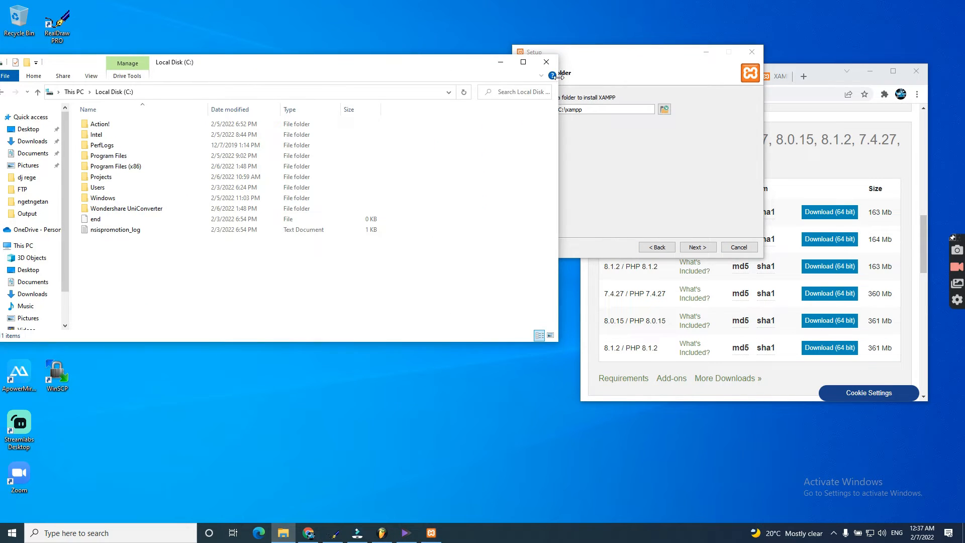
pyautogui.click(698, 248)
pyautogui.click(698, 248)
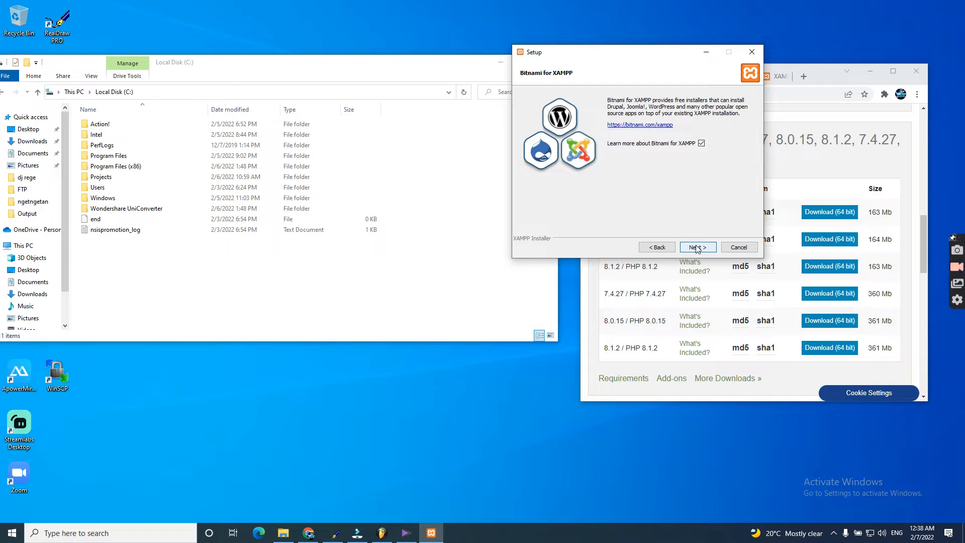
pyautogui.click(698, 246)
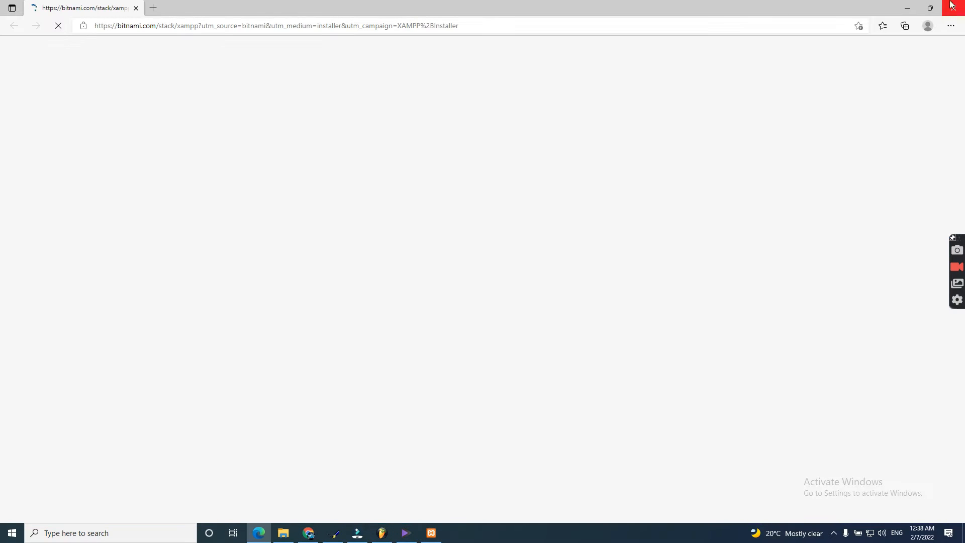
pyautogui.click(954, 5)
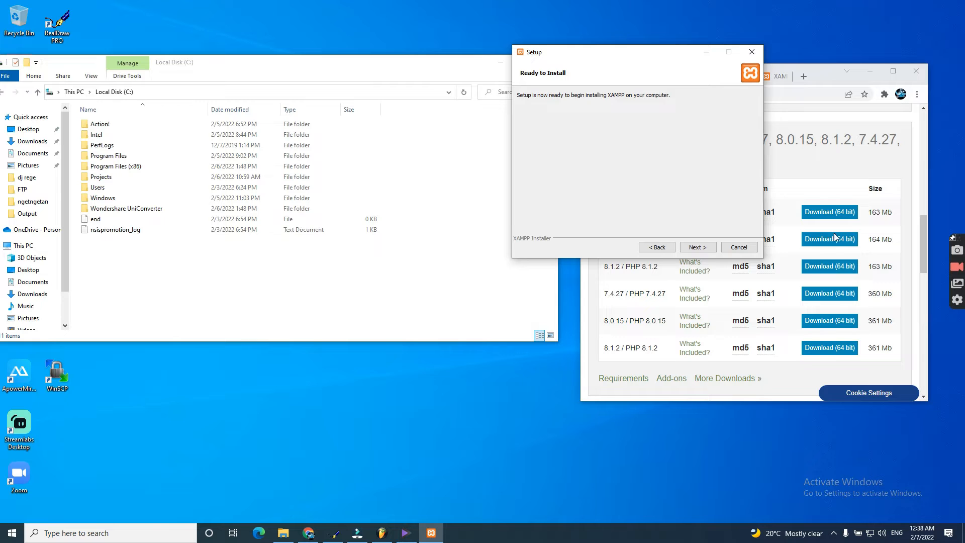
pyautogui.click(698, 247)
# Step: Rearrange the Setup and File Explorer windows and refresh the desktop as unpacking begins
pyautogui.moveTo(575, 57); pyautogui.dragTo(433, 110)
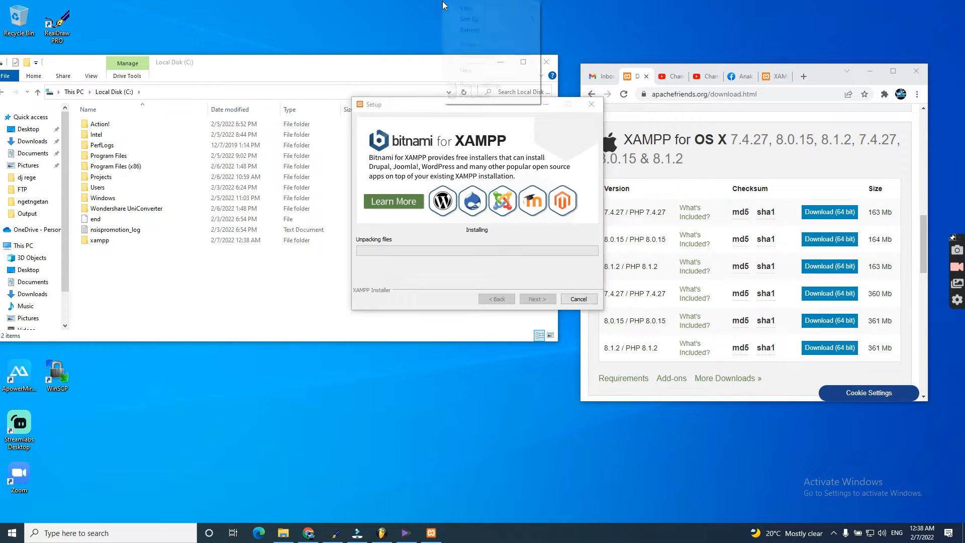
pyautogui.moveTo(443, 104); pyautogui.dragTo(333, 89)
pyautogui.click(871, 71)
pyautogui.moveTo(394, 89); pyautogui.dragTo(516, 52)
pyautogui.rightClick(867, 102)
pyautogui.click(886, 131)
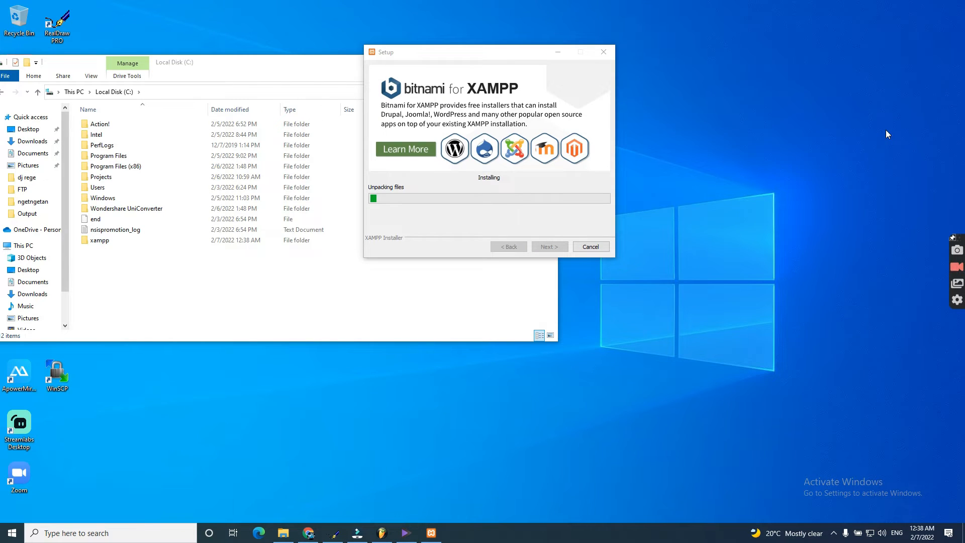
pyautogui.moveTo(455, 58); pyautogui.dragTo(427, 68)
pyautogui.moveTo(210, 71); pyautogui.dragTo(300, 88)
pyautogui.moveTo(443, 61); pyautogui.dragTo(492, 123)
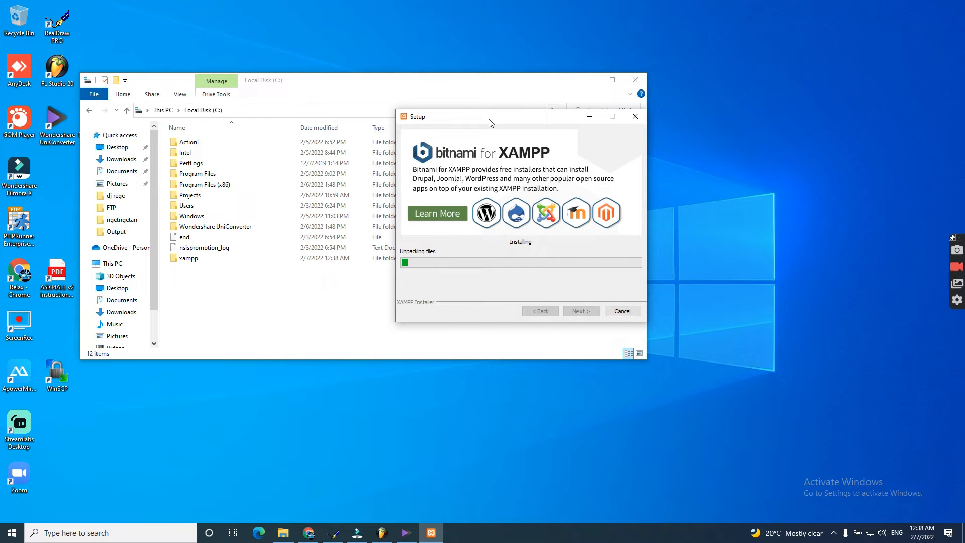
pyautogui.rightClick(788, 128)
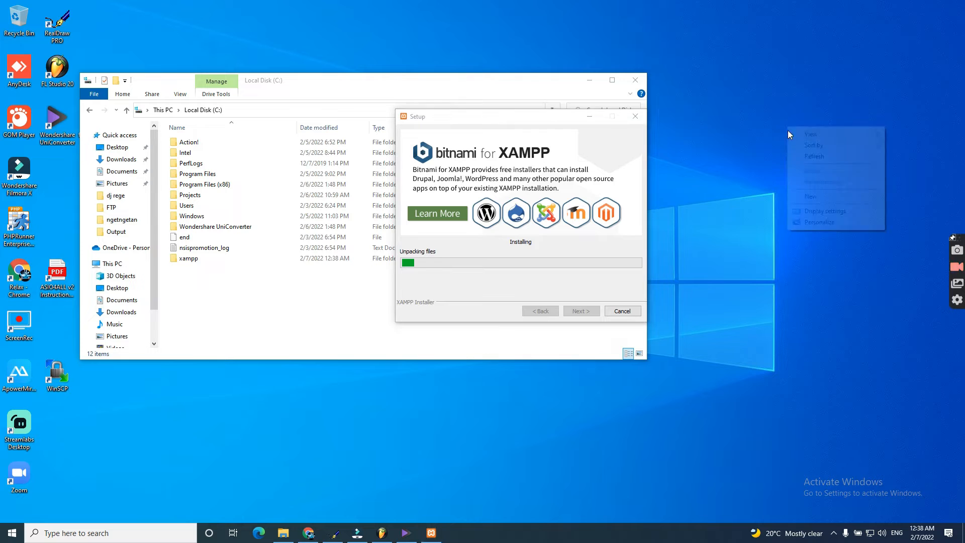
pyautogui.rightClick(807, 151)
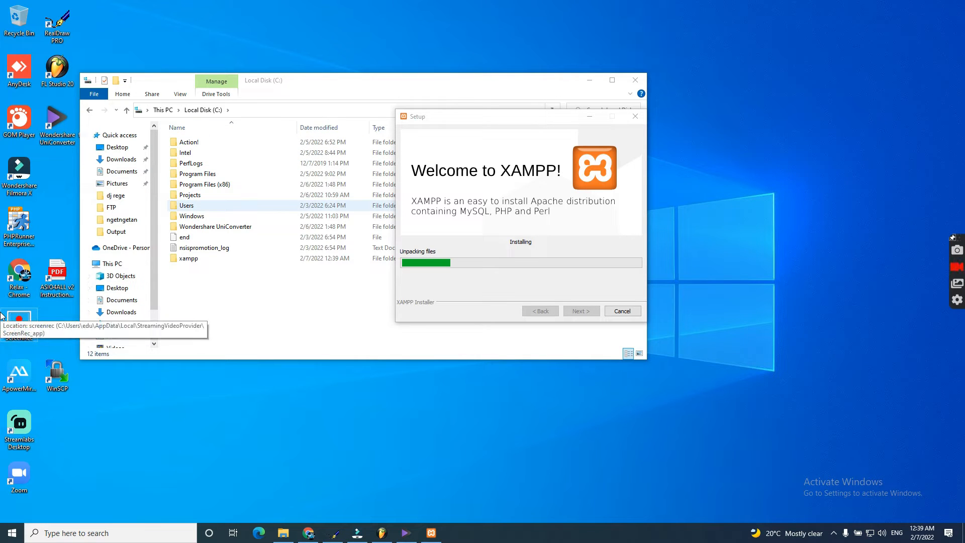
# Step: Wait for the Installing progress bar to nearly fill, refreshing the desktop several times
pyautogui.moveTo(541, 123); pyautogui.dragTo(460, 109)
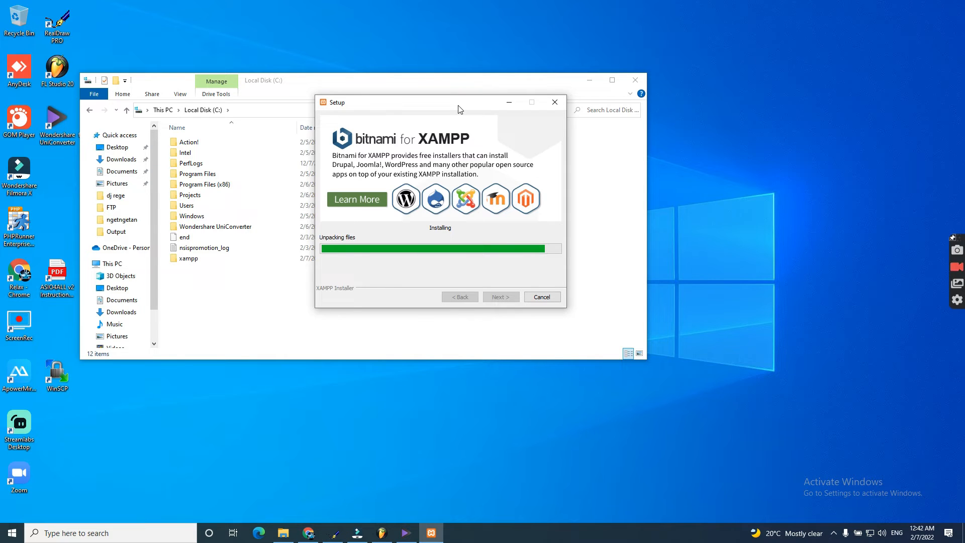
pyautogui.rightClick(722, 16)
pyautogui.click(814, 59)
pyautogui.rightClick(803, 44)
pyautogui.click(809, 74)
pyautogui.rightClick(802, 70)
pyautogui.click(827, 101)
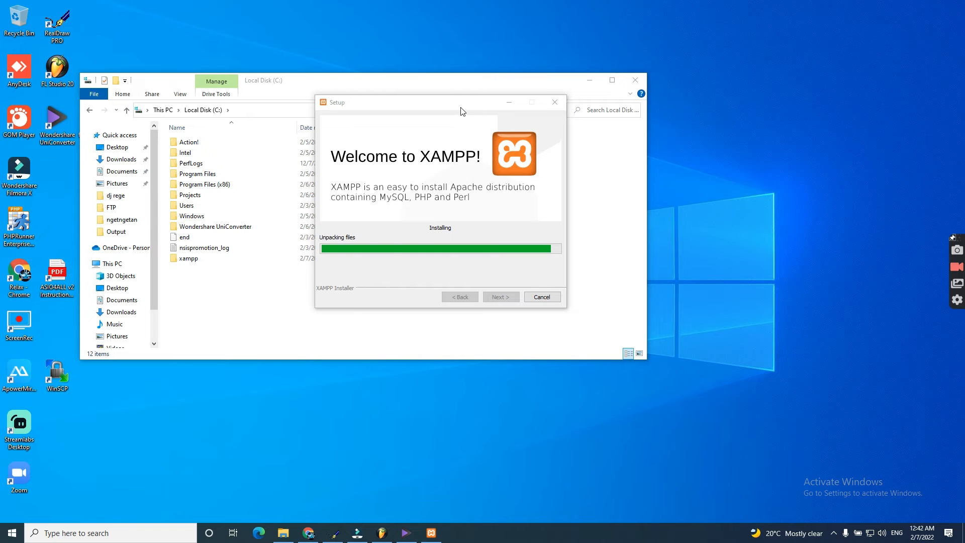
pyautogui.moveTo(459, 108); pyautogui.dragTo(456, 98)
pyautogui.rightClick(735, 128)
pyautogui.click(768, 159)
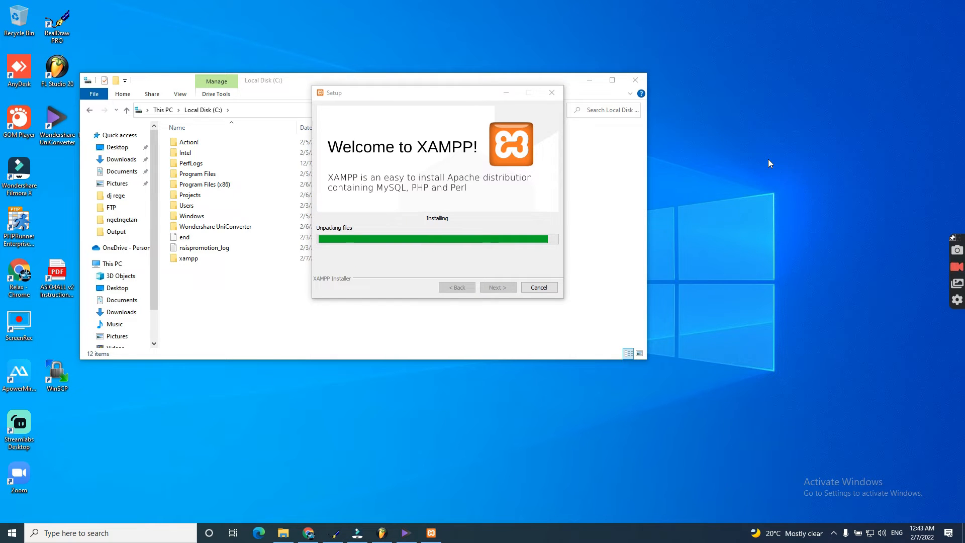
pyautogui.rightClick(768, 159)
pyautogui.click(782, 188)
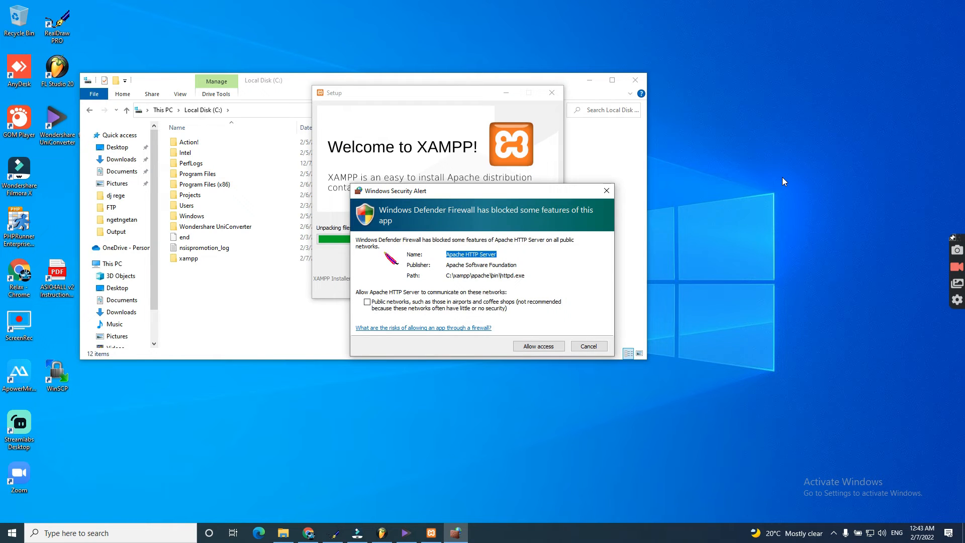
# Step: Allow Apache HTTP Server through the firewall on public networks
pyautogui.click(367, 302)
pyautogui.click(541, 346)
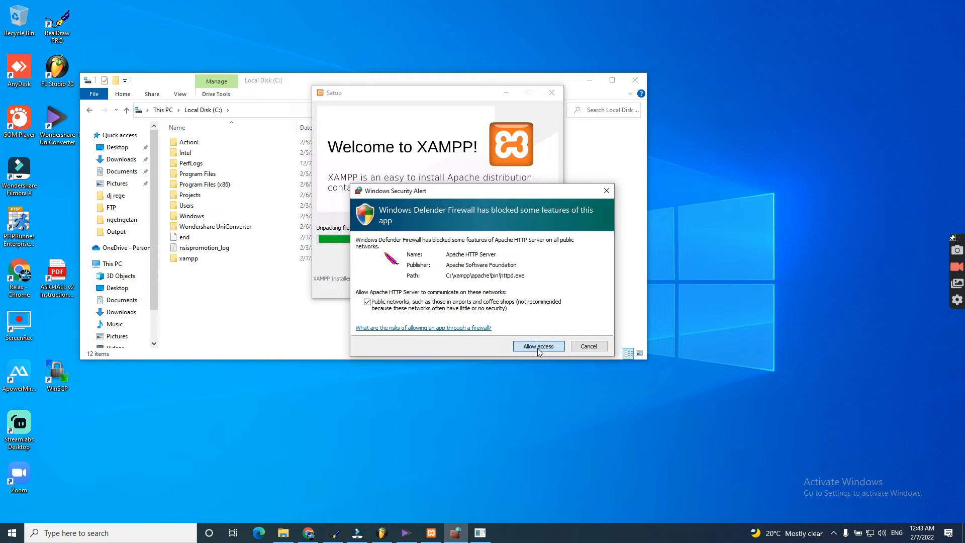
pyautogui.rightClick(763, 110)
pyautogui.click(791, 146)
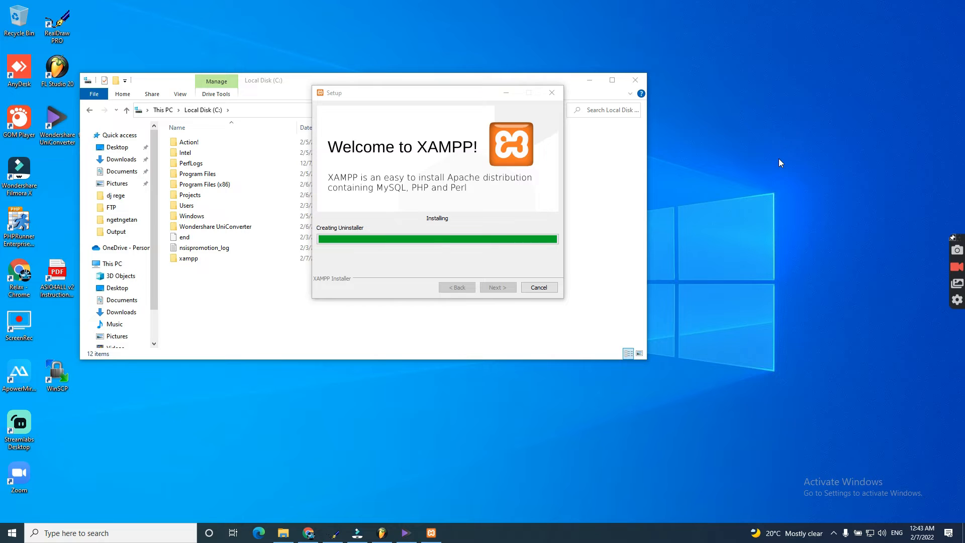
# Step: Wait for the uninstaller to be created, then finish setup to launch XAMPP Control Panel v3.3.0
pyautogui.rightClick(785, 134)
pyautogui.click(799, 165)
pyautogui.rightClick(804, 165)
pyautogui.click(838, 196)
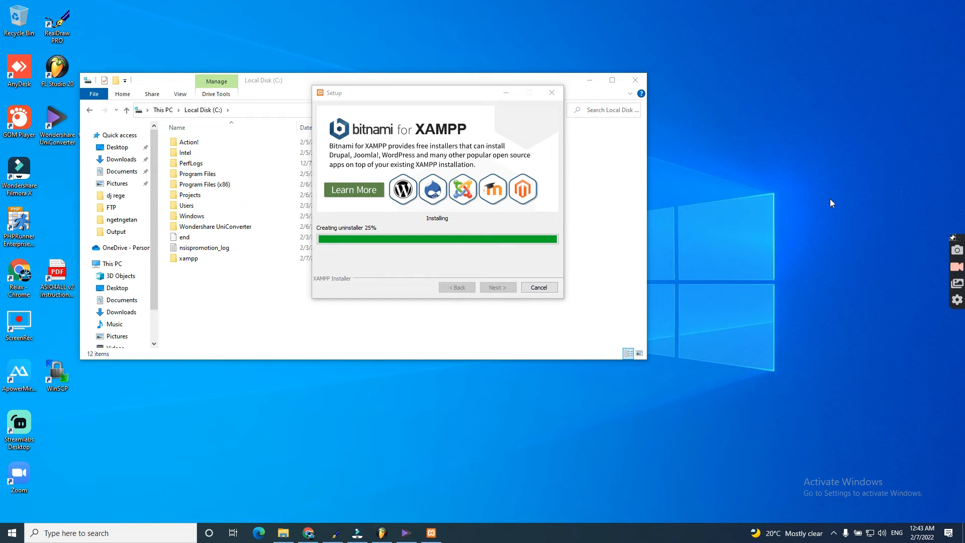
pyautogui.rightClick(789, 199)
pyautogui.click(819, 229)
pyautogui.rightClick(798, 216)
pyautogui.click(831, 247)
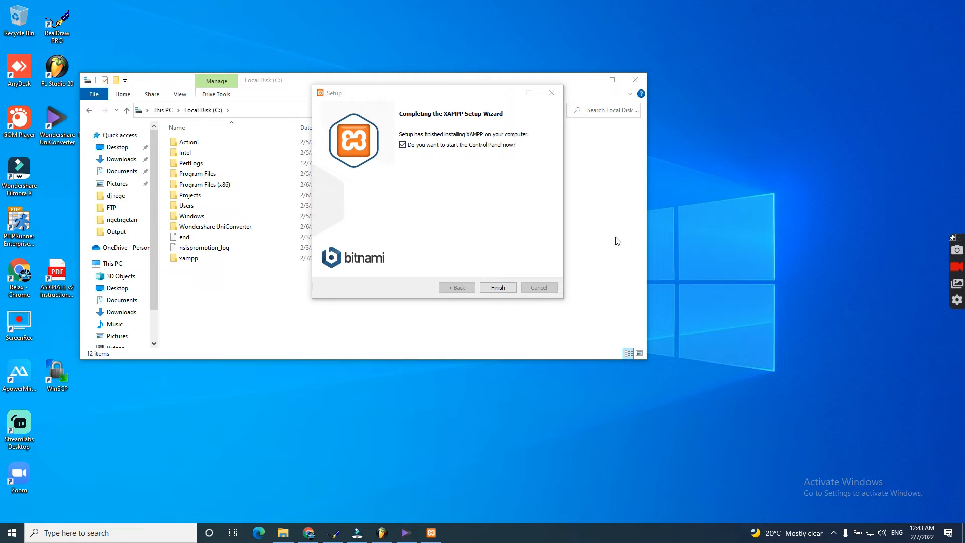
pyautogui.click(496, 285)
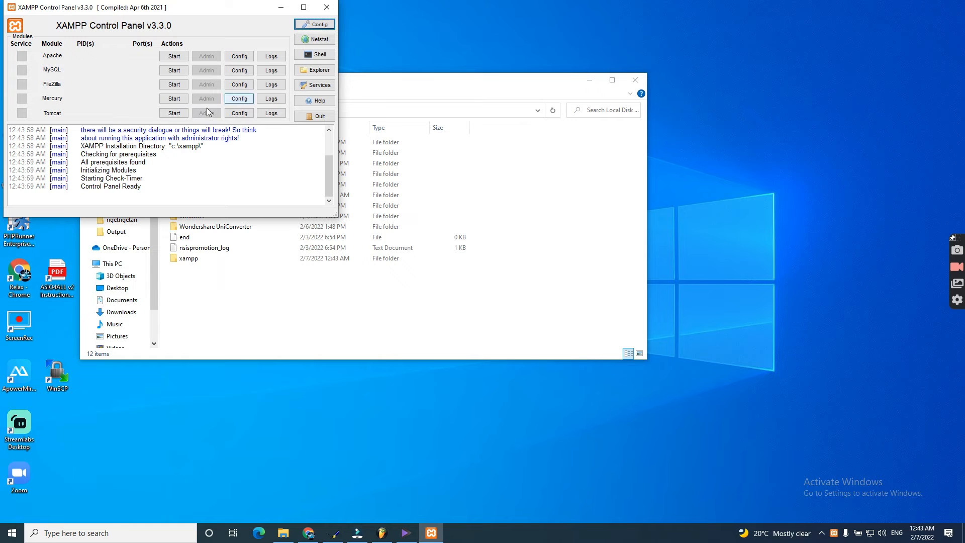
# Step: Start Apache and MySQL, allow mysqld through the firewall, and open phpMyAdmin at localhost/phpmyadmin
pyautogui.click(174, 56)
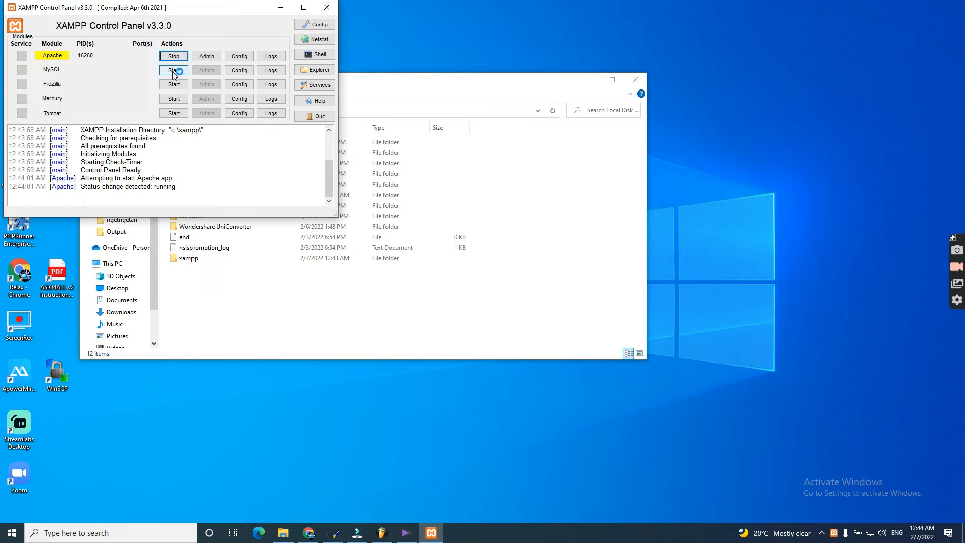
pyautogui.click(174, 72)
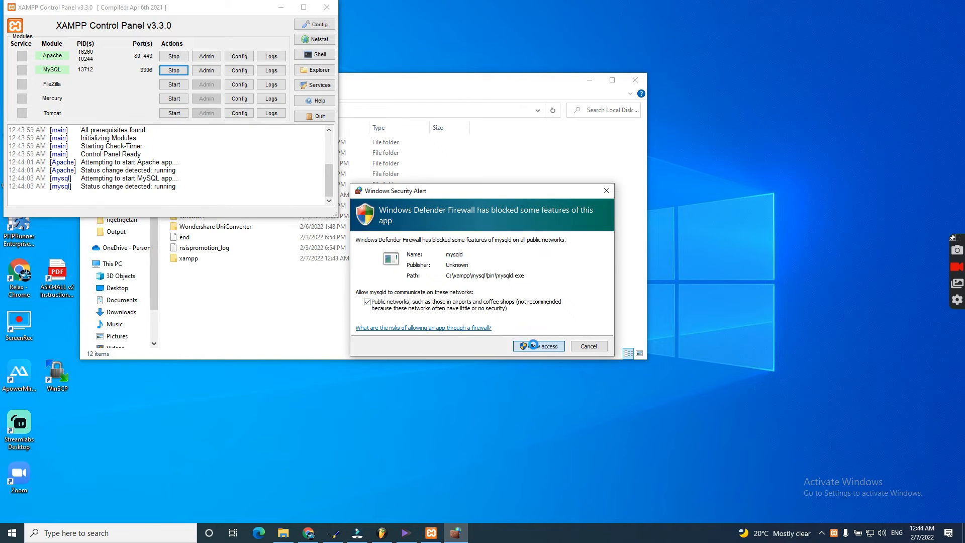
pyautogui.click(537, 346)
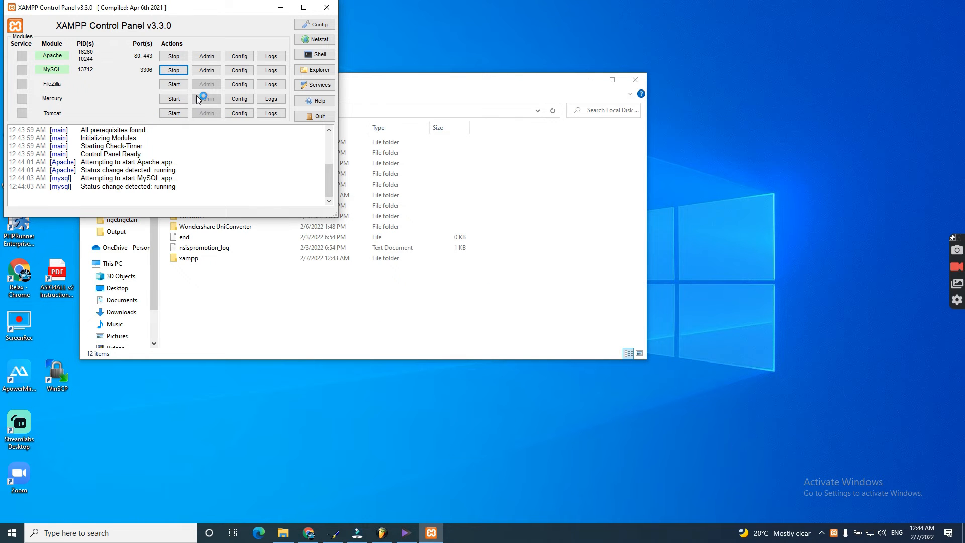
pyautogui.click(208, 74)
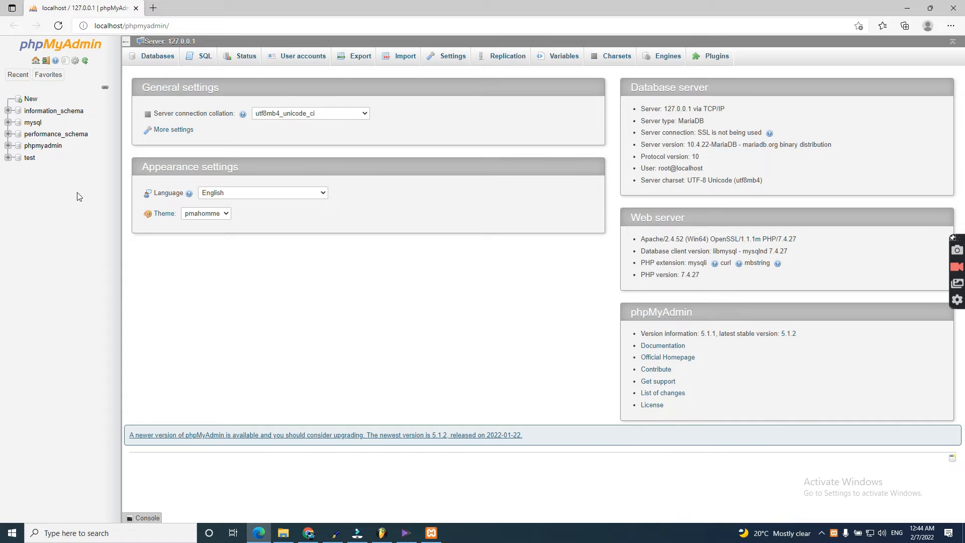
# Step: Start a new user account named admin and enter and re-type its password
pyautogui.click(310, 59)
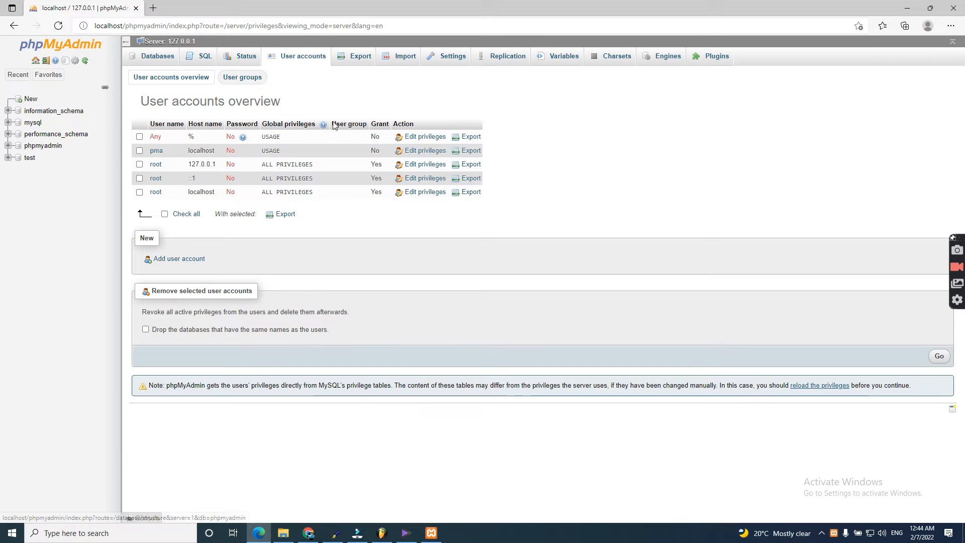
pyautogui.click(182, 261)
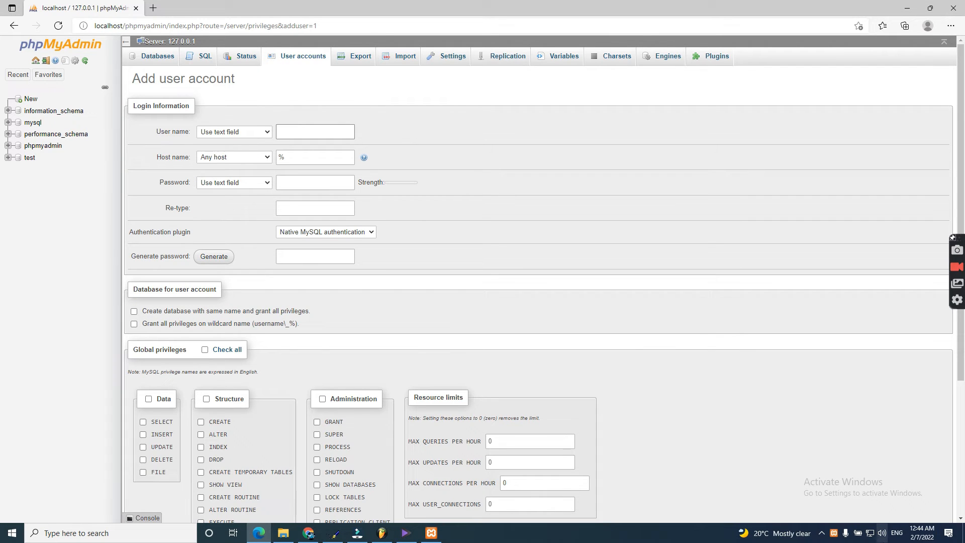
pyautogui.write('ADMIN')
pyautogui.doubleClick(295, 131)
pyautogui.press('BackSpace')
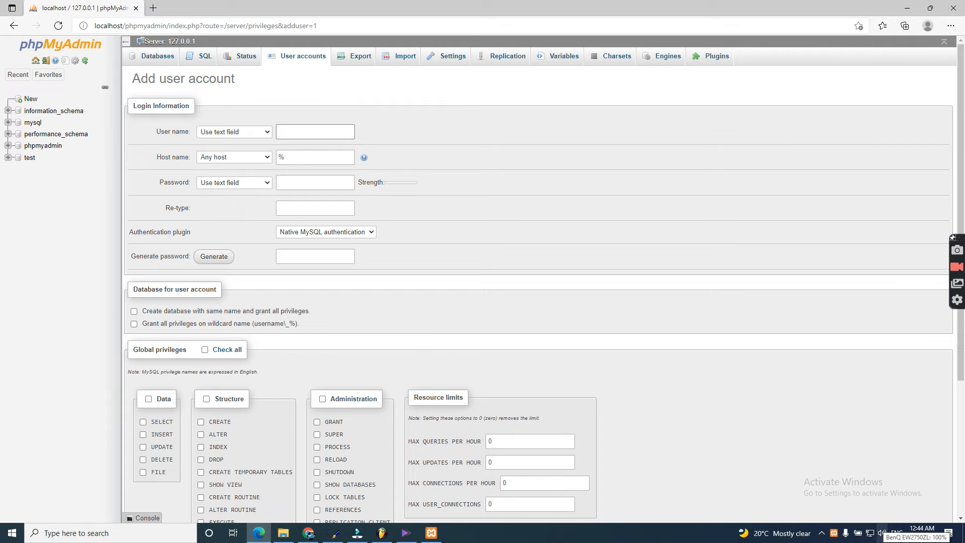
pyautogui.write('admin')
pyautogui.press('Tab')
pyautogui.press('Tab')
pyautogui.press('Tab')
pyautogui.press('Tab')
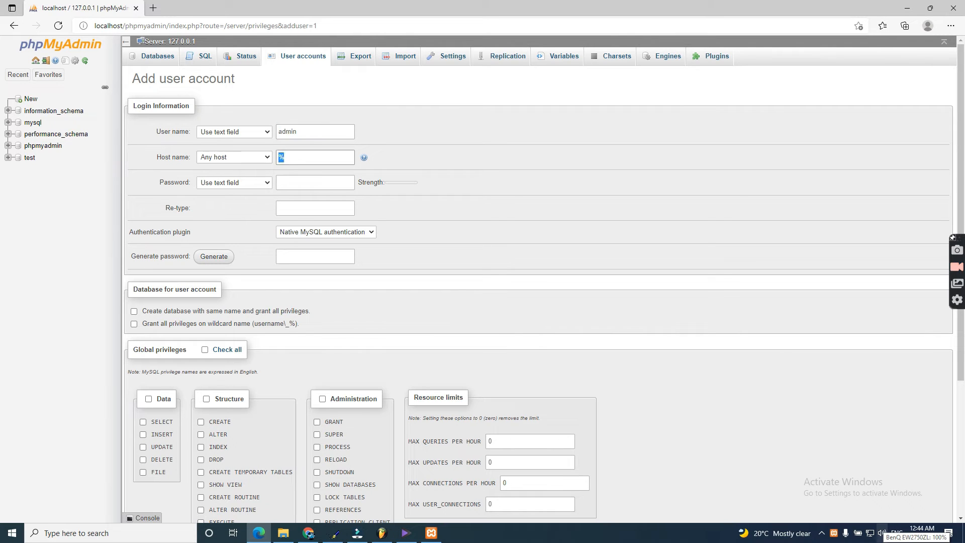
pyautogui.write('admin')
pyautogui.press('Tab')
pyautogui.write('a')
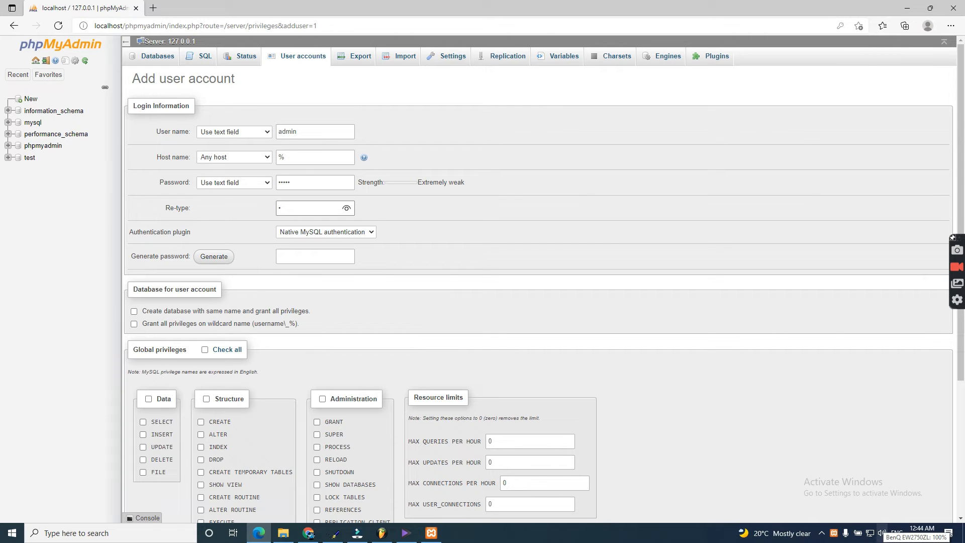
pyautogui.write('dm')
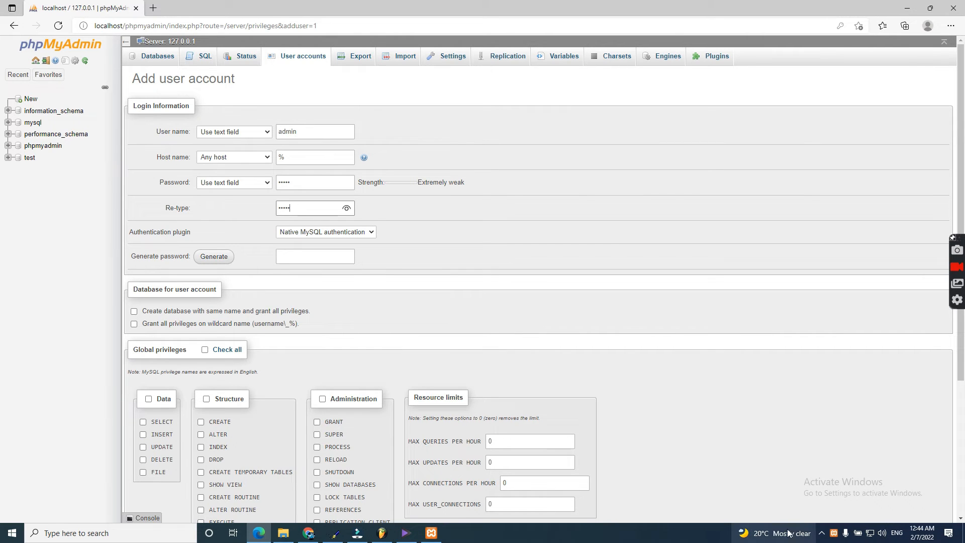
pyautogui.click(346, 210)
# Step: Create a same-named database, grant all privileges on it and every global privilege, then submit
pyautogui.scroll(-1, 214, 351)
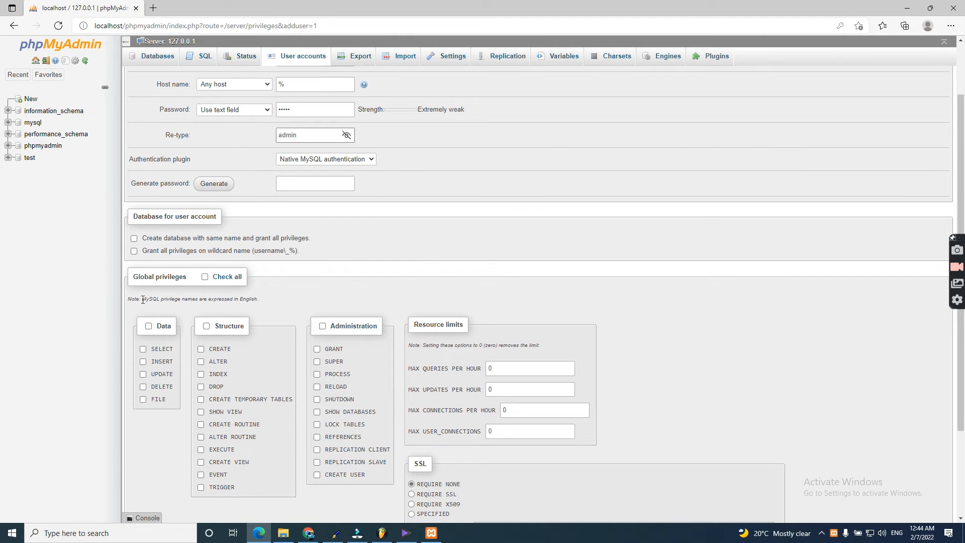
pyautogui.click(133, 238)
pyautogui.click(134, 250)
pyautogui.click(204, 276)
pyautogui.scroll(-1, 357, 291)
pyautogui.scroll(-1, 600, 435)
pyautogui.scroll(1, 600, 435)
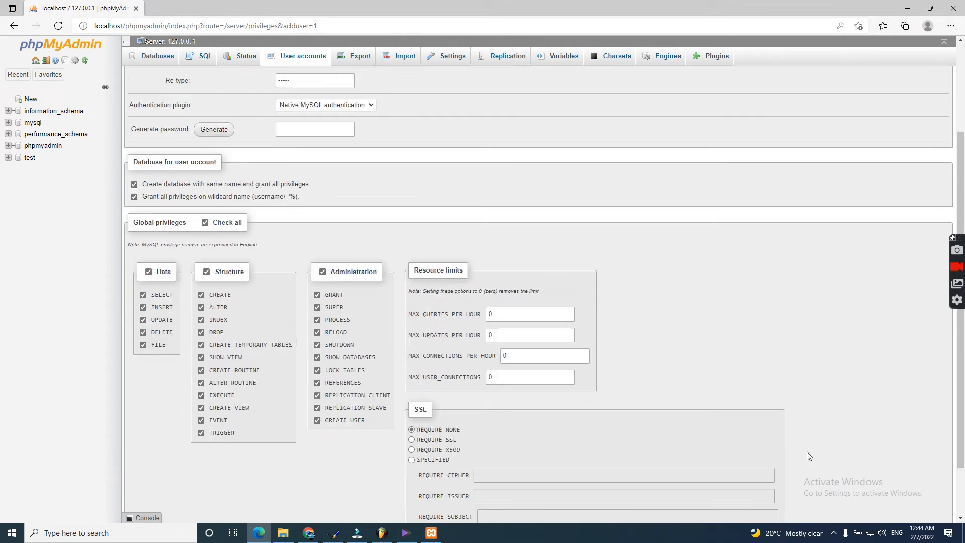
pyautogui.scroll(-1, 641, 395)
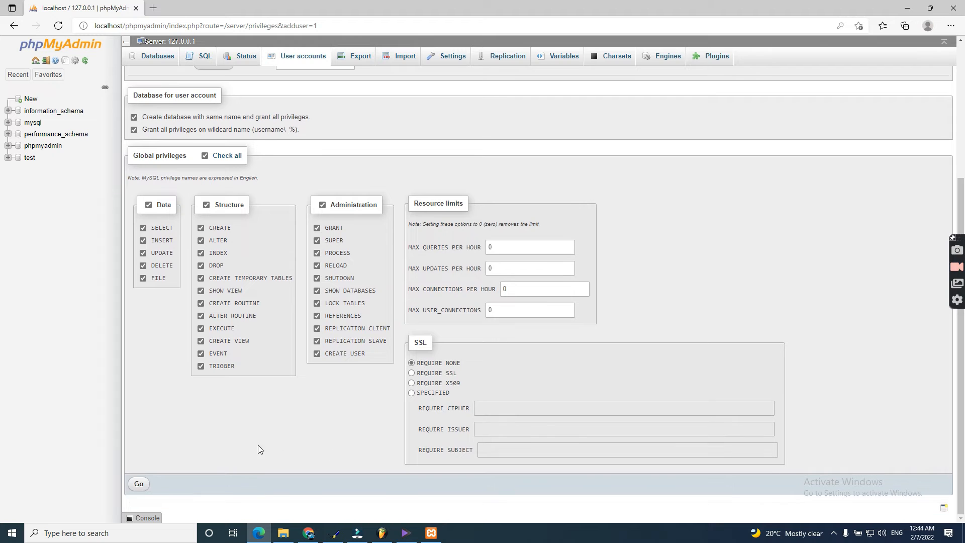
pyautogui.click(139, 484)
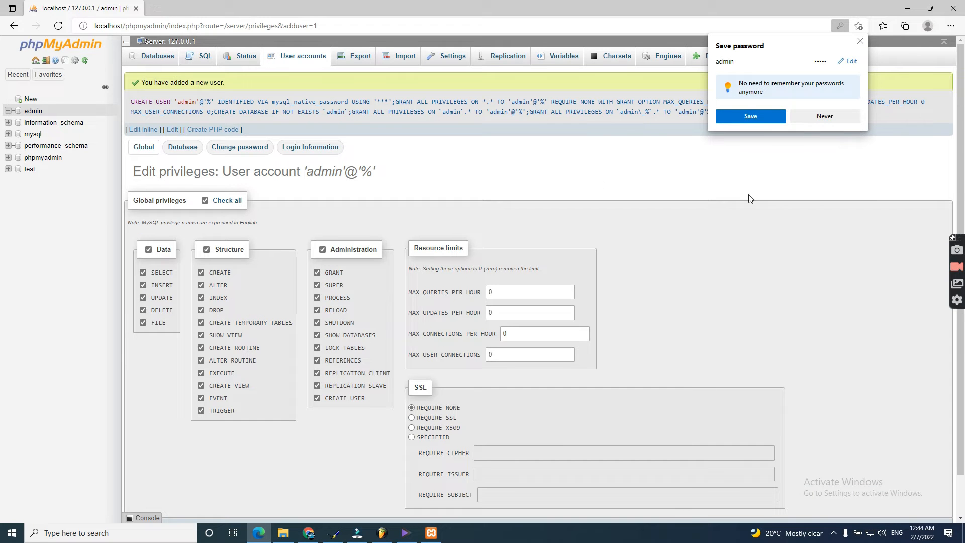
# Step: Save the password in the browser and check the default localhost start page
pyautogui.click(758, 116)
pyautogui.click(259, 533)
pyautogui.click(205, 56)
pyautogui.scroll(-3, 378, 271)
pyautogui.scroll(3, 372, 279)
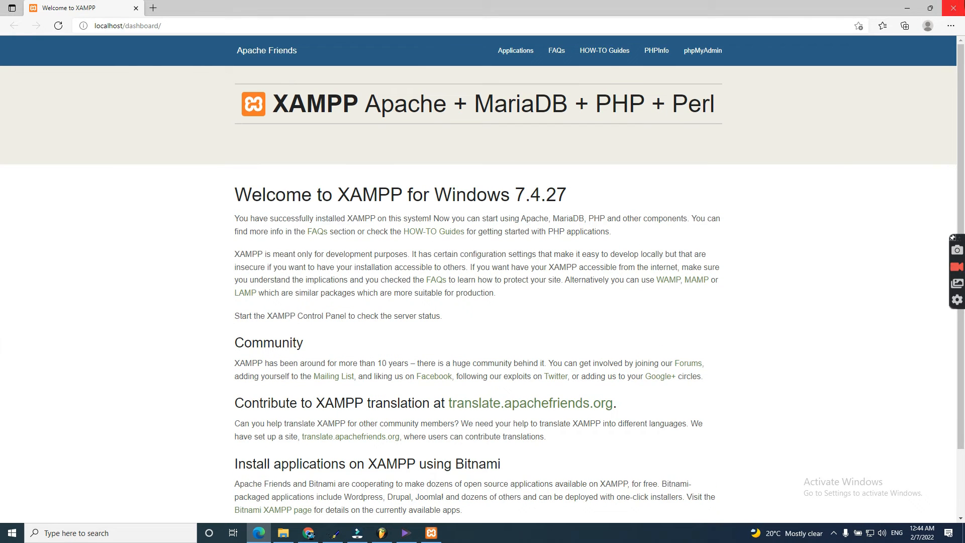
pyautogui.click(953, 8)
# Step: Delete everything in C:\xampp\htdocs and confirm localhost now shows a bare Index of / listing
pyautogui.click(324, 70)
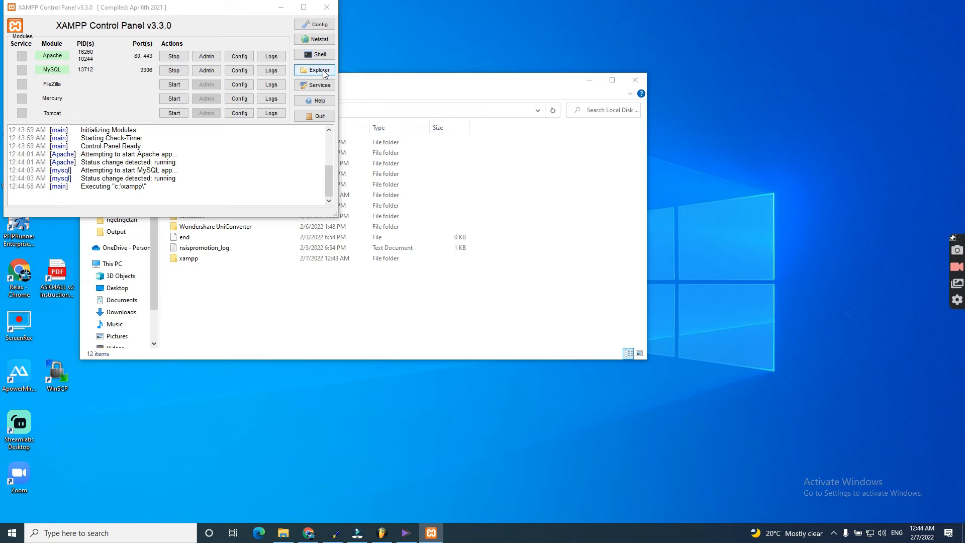
pyautogui.doubleClick(222, 211)
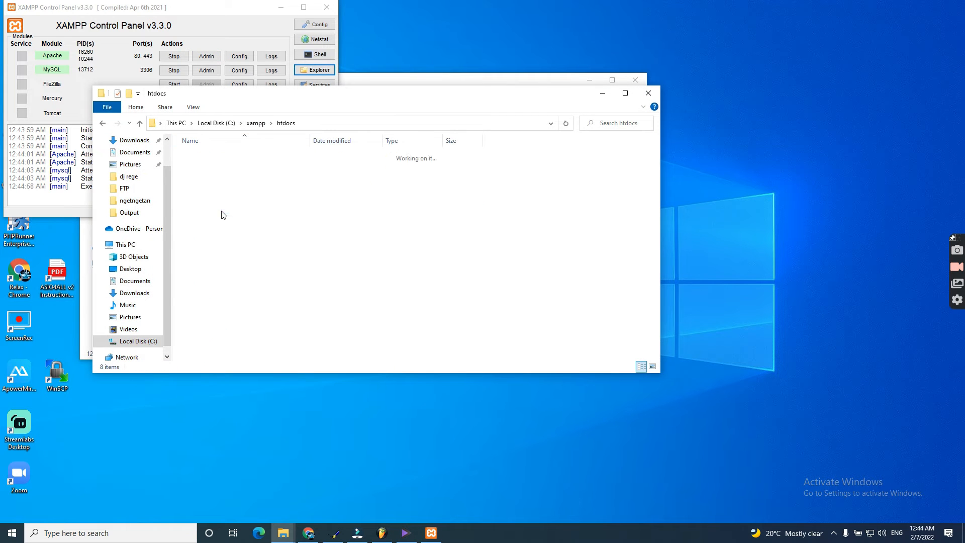
pyautogui.hotkey('ctrl', 'a')
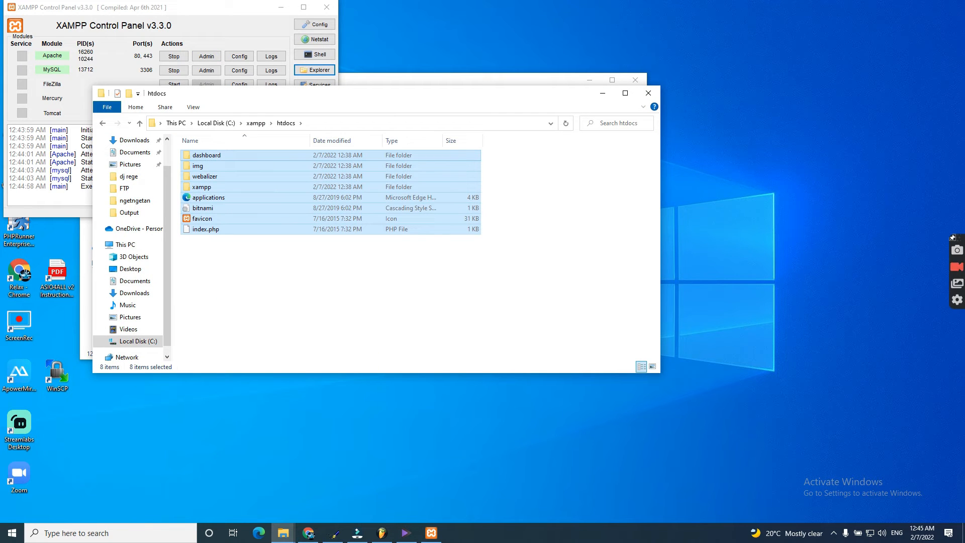
pyautogui.press('Delete')
pyautogui.click(226, 25)
pyautogui.click(206, 56)
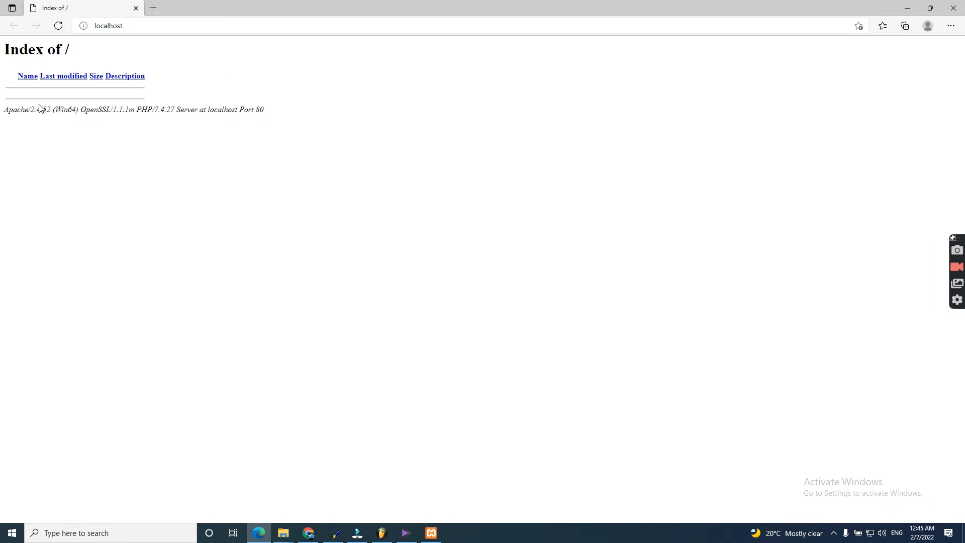
pyautogui.click(954, 7)
pyautogui.click(301, 225)
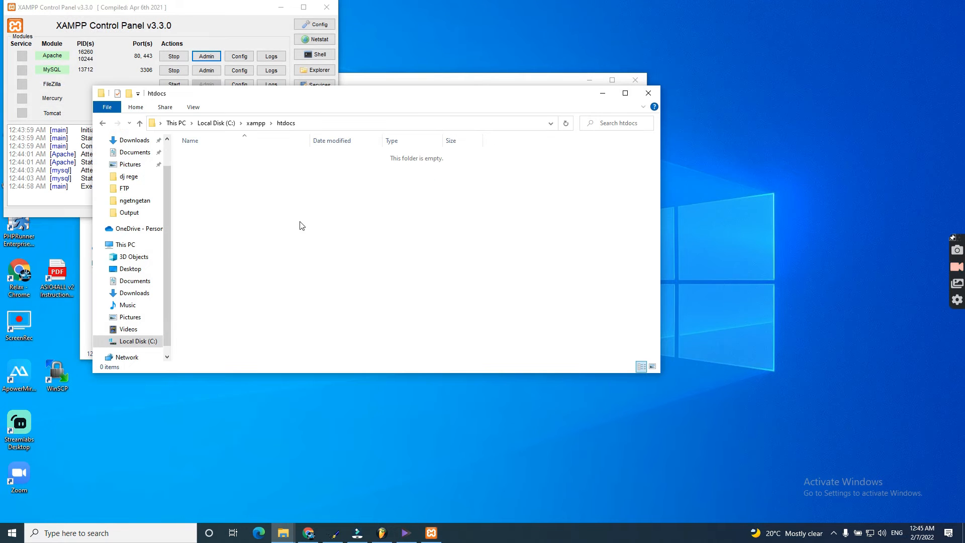
# Step: Create a new text document in htdocs named test.php
pyautogui.rightClick(301, 225)
pyautogui.moveTo(372, 342)
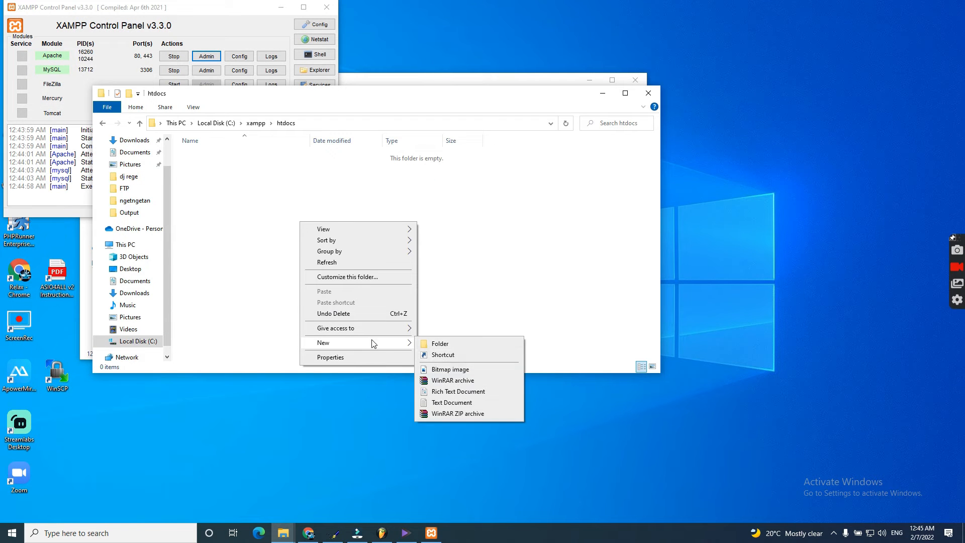
pyautogui.click(445, 402)
pyautogui.write('ind')
pyautogui.press('BackSpace')
pyautogui.press('BackSpace')
pyautogui.press('BackSpace')
pyautogui.write('test')
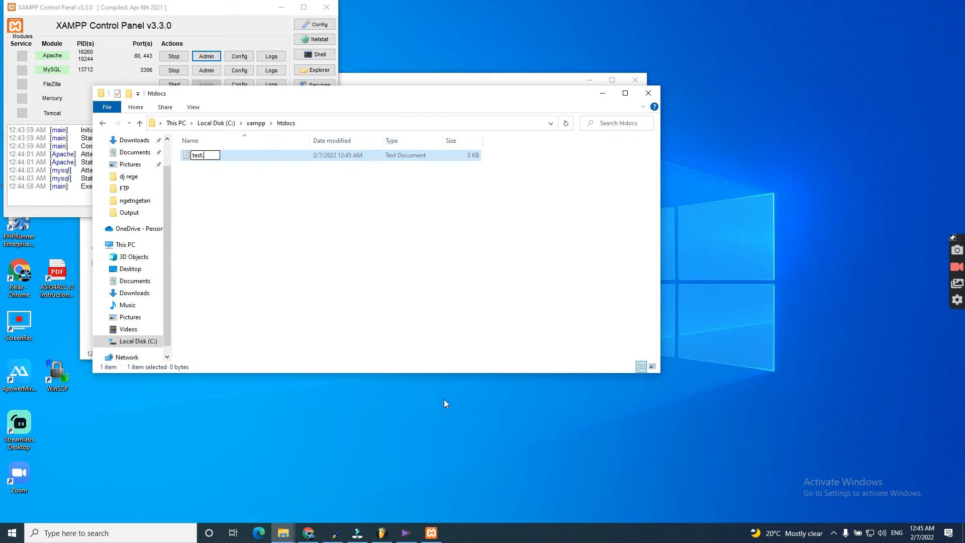
pyautogui.write('.phjp')
pyautogui.press('BackSpace')
pyautogui.press('BackSpace')
pyautogui.write('p')
pyautogui.press('Return')
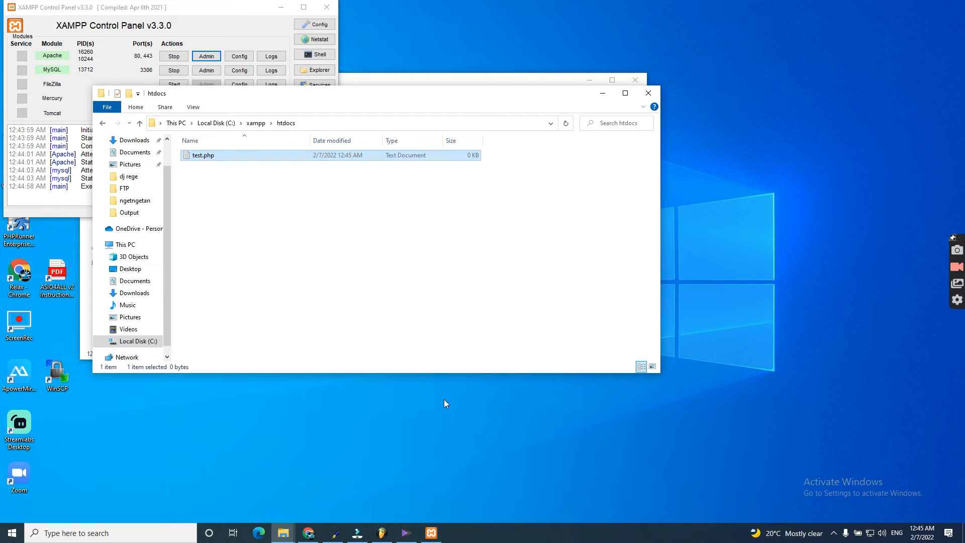
# Step: Show file name extensions and remove the hidden .txt so the file is truly test.php
pyautogui.click(192, 108)
pyautogui.click(488, 132)
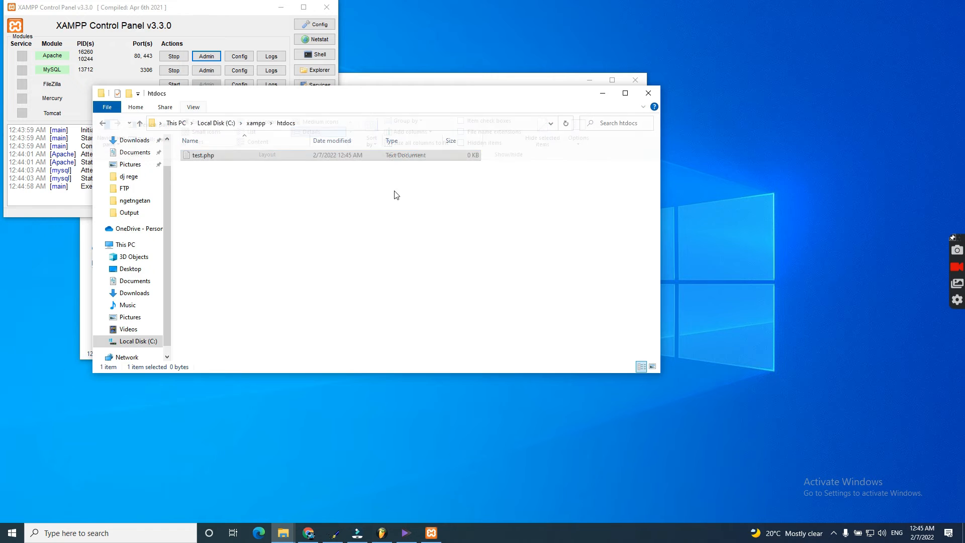
pyautogui.rightClick(229, 156)
pyautogui.click(192, 159)
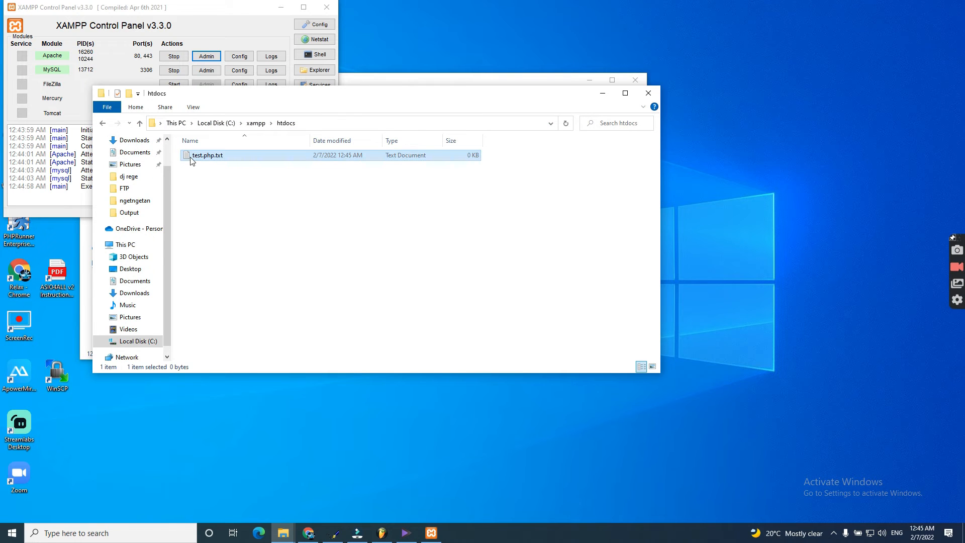
pyautogui.rightClick(191, 158)
pyautogui.click(217, 364)
pyautogui.doubleClick(219, 155)
pyautogui.press('BackSpace')
pyautogui.press('BackSpace')
pyautogui.press('Return')
pyautogui.press('Return')
# Step: Open test.php with Notepad without making it the default app for php files
pyautogui.rightClick(199, 155)
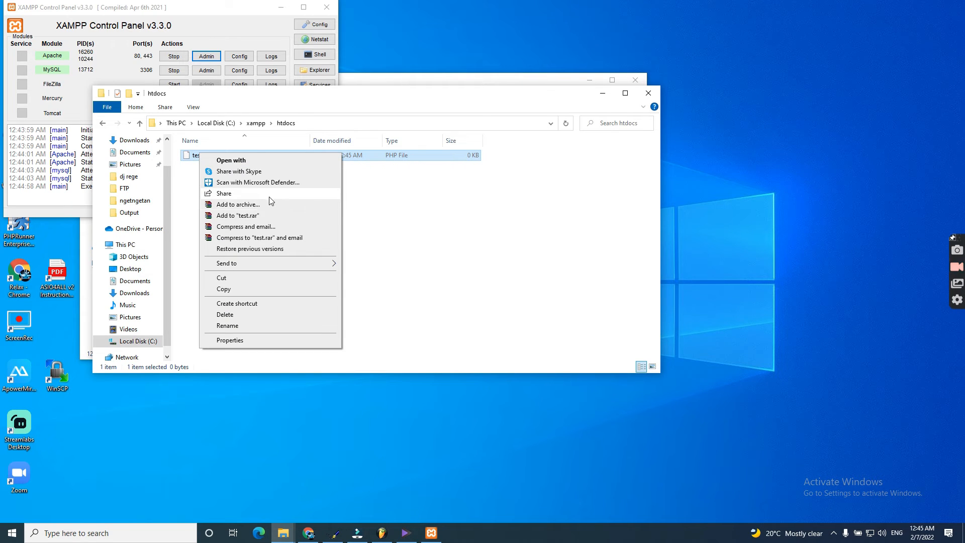
pyautogui.click(270, 160)
pyautogui.click(413, 200)
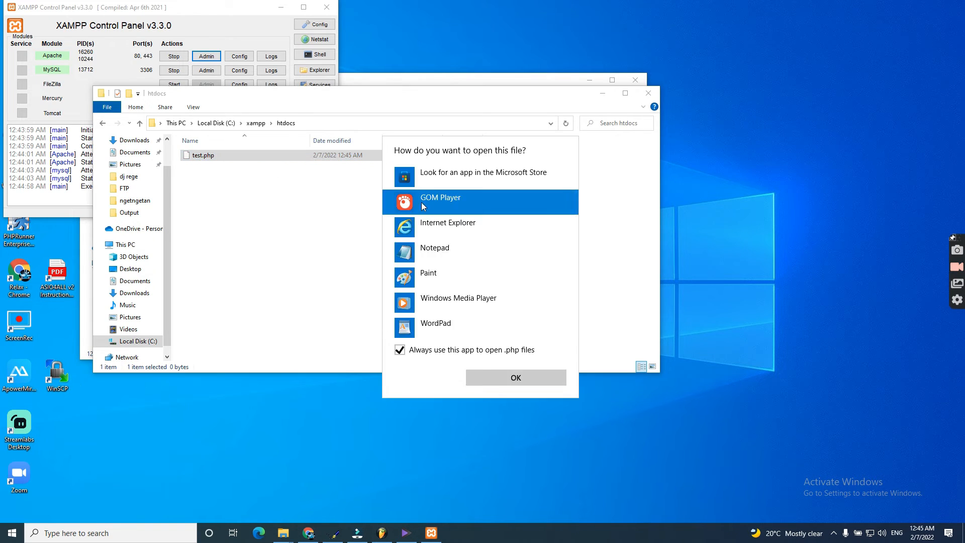
pyautogui.click(436, 251)
pyautogui.click(424, 351)
# Step: Write <h1> TEST THIS LINK WORKING </H1> into test.php in Notepad and save
pyautogui.click(490, 378)
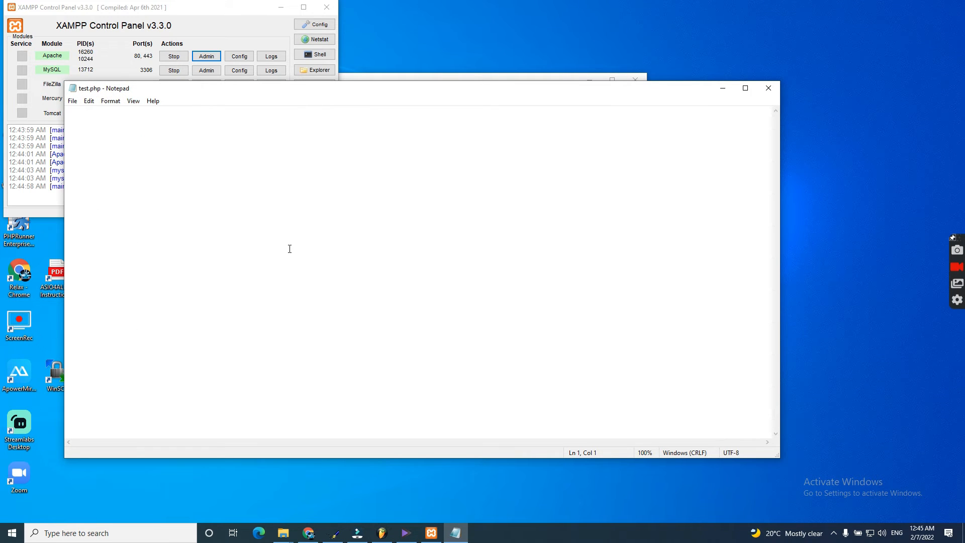
pyautogui.write('<h1> TE')
pyautogui.write('ST THIS LINK WORKING </')
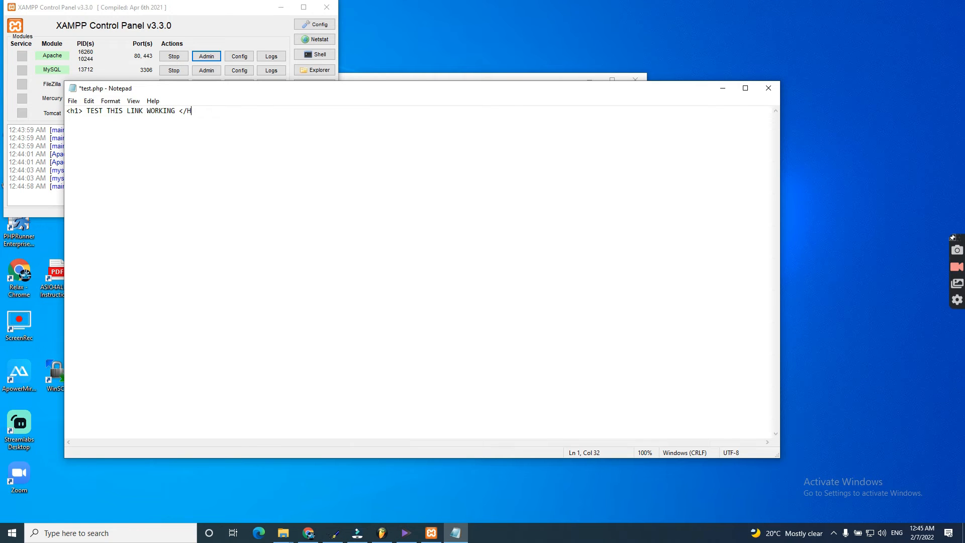
pyautogui.write('H1>')
pyautogui.hotkey('ctrl', 's')
# Step: View localhost/test.php and confirm it shows the TEST THIS LINK WORKING heading
pyautogui.click(768, 89)
pyautogui.click(207, 56)
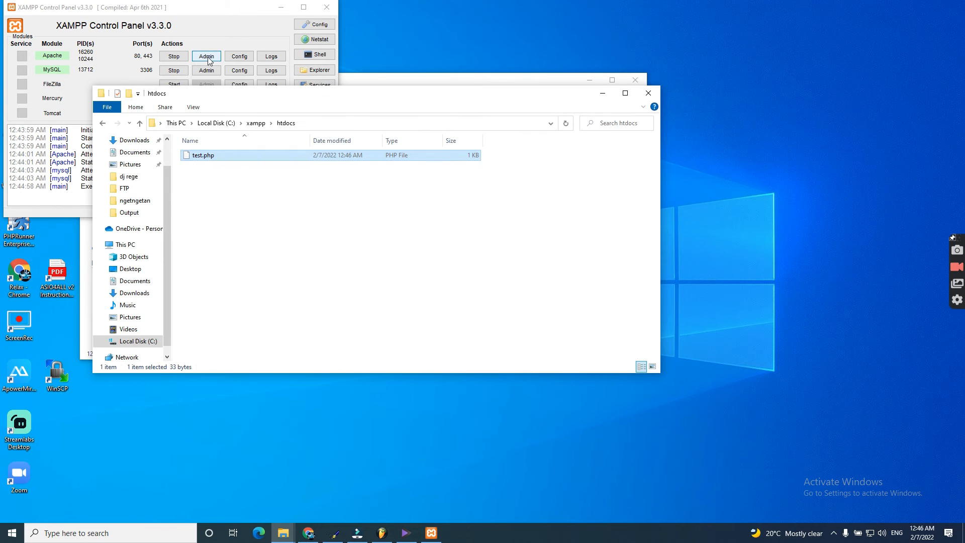
pyautogui.click(31, 100)
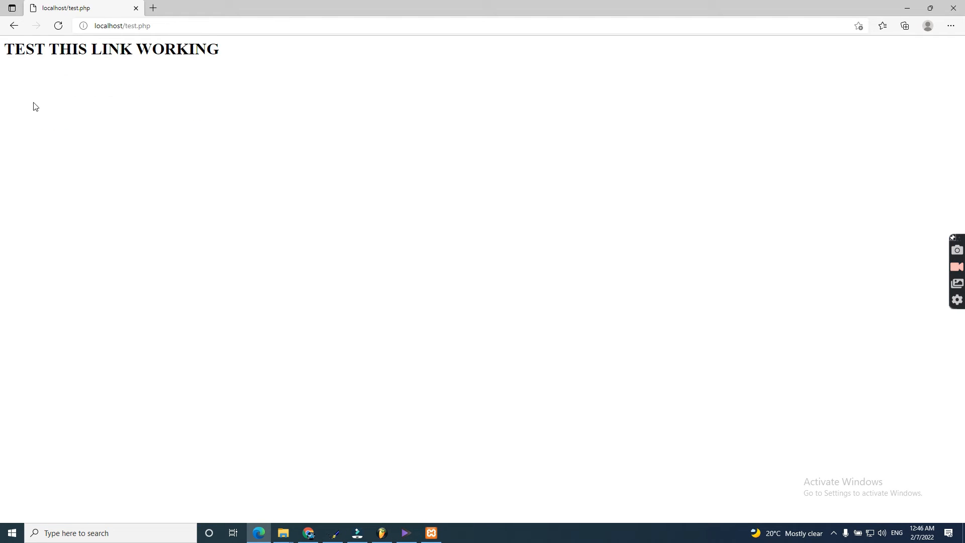
pyautogui.moveTo(296, 76); pyautogui.dragTo(1, 54)
pyautogui.click(95, 60)
pyautogui.tripleClick(97, 60)
pyautogui.click(954, 8)
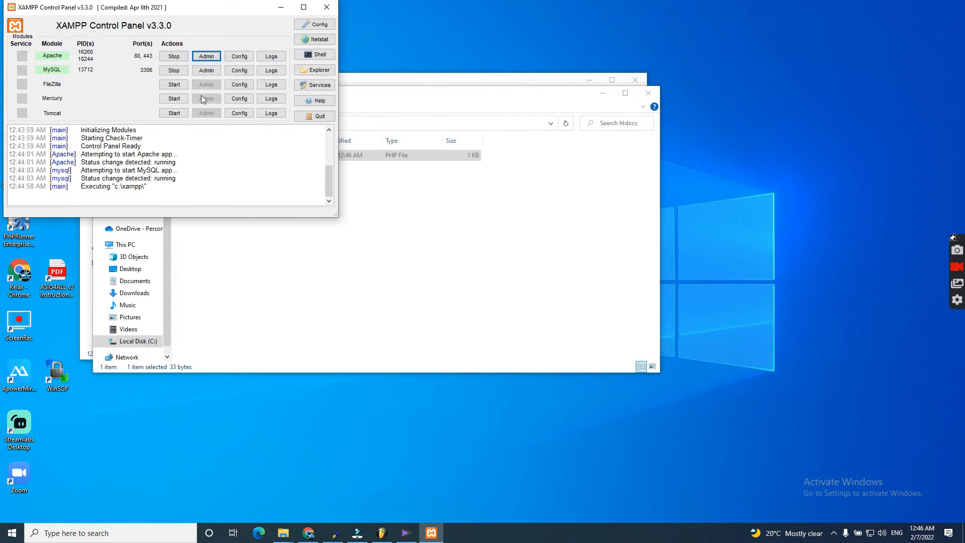
# Step: Confirm the admin database exists in phpMyAdmin, then return to the htdocs folder
pyautogui.click(212, 75)
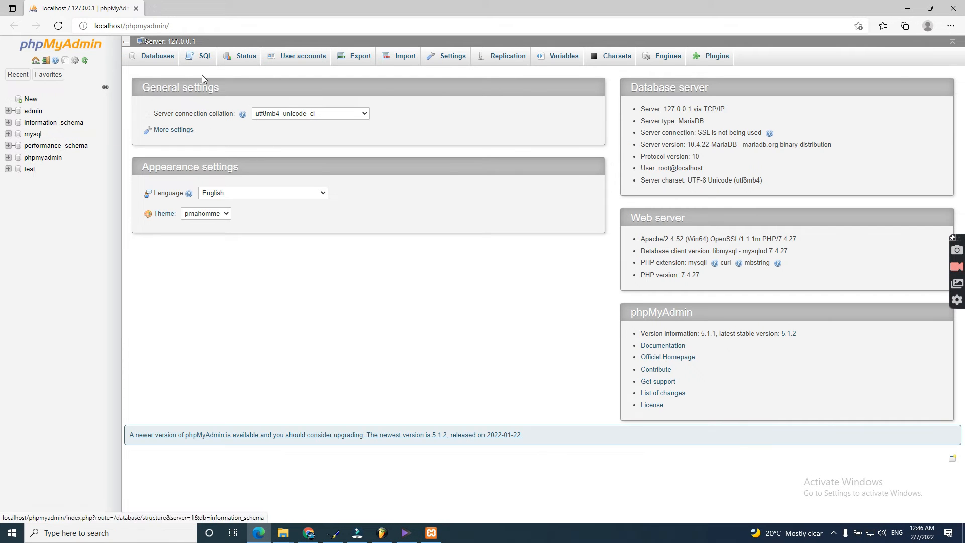
pyautogui.click(33, 111)
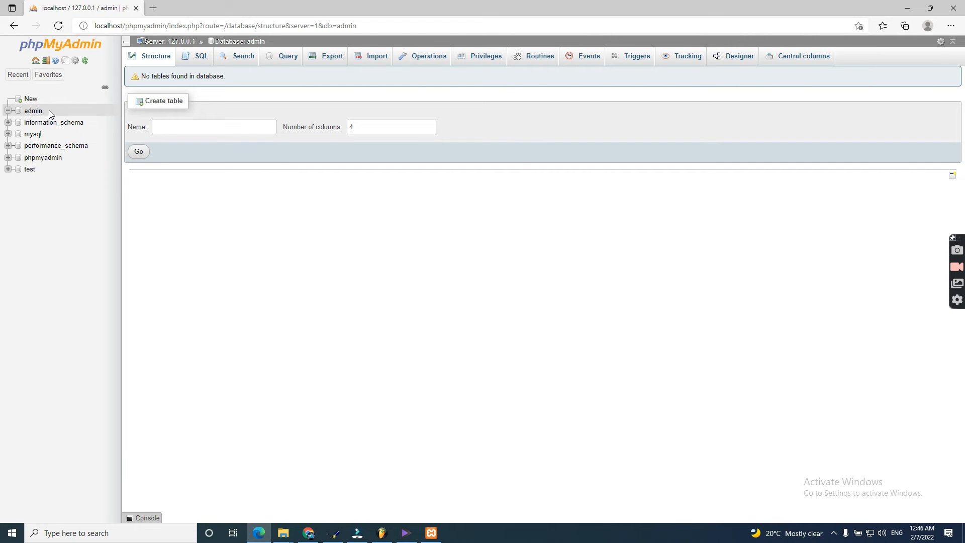
pyautogui.click(46, 62)
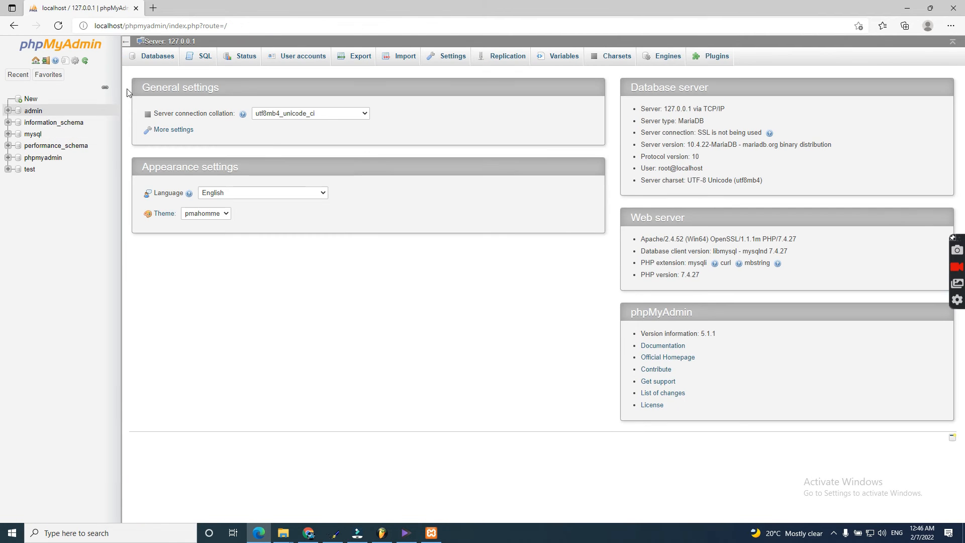
pyautogui.click(954, 8)
pyautogui.click(235, 89)
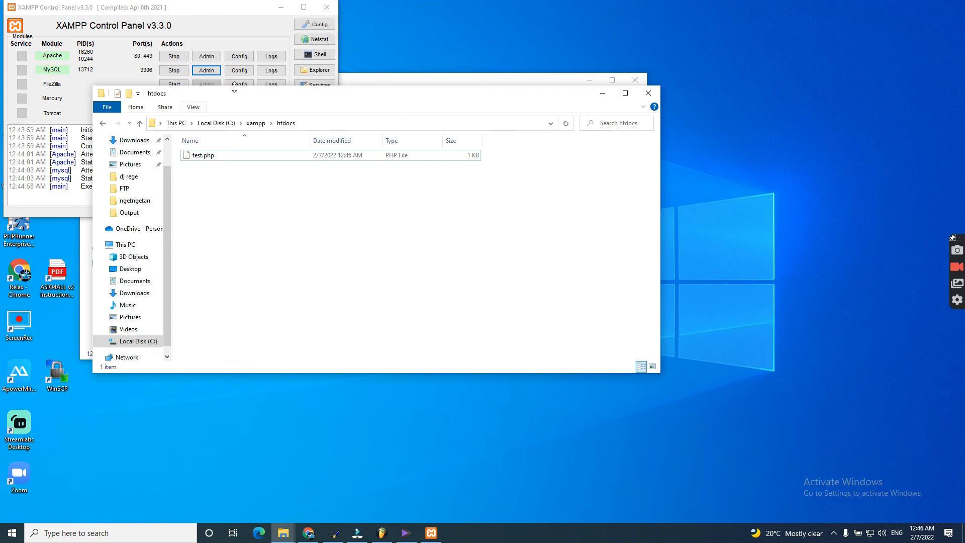
# Step: Open C:\xampp\phpMyAdmin\config.inc.php in Notepad without setting Notepad as its default app
pyautogui.click(237, 74)
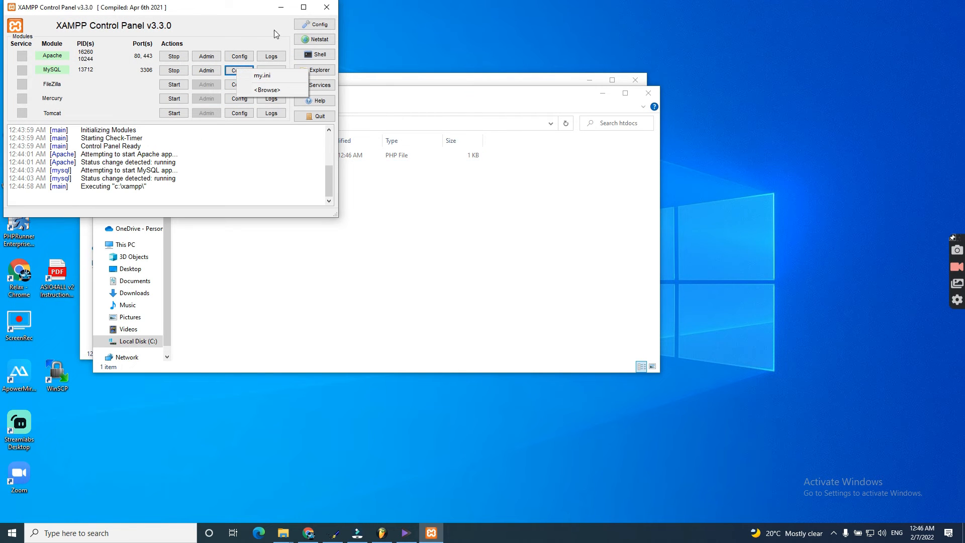
pyautogui.click(327, 72)
pyautogui.click(327, 72)
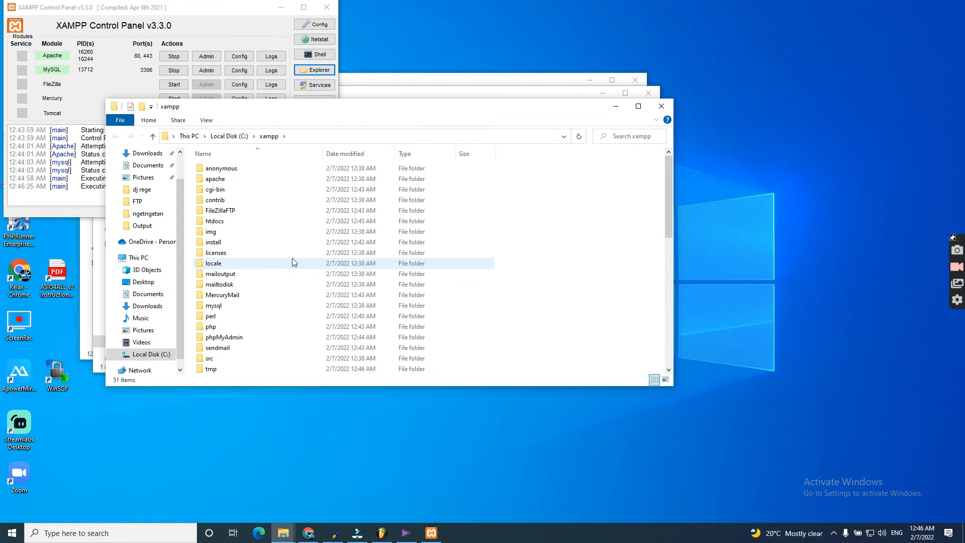
pyautogui.scroll(-3, 226, 272)
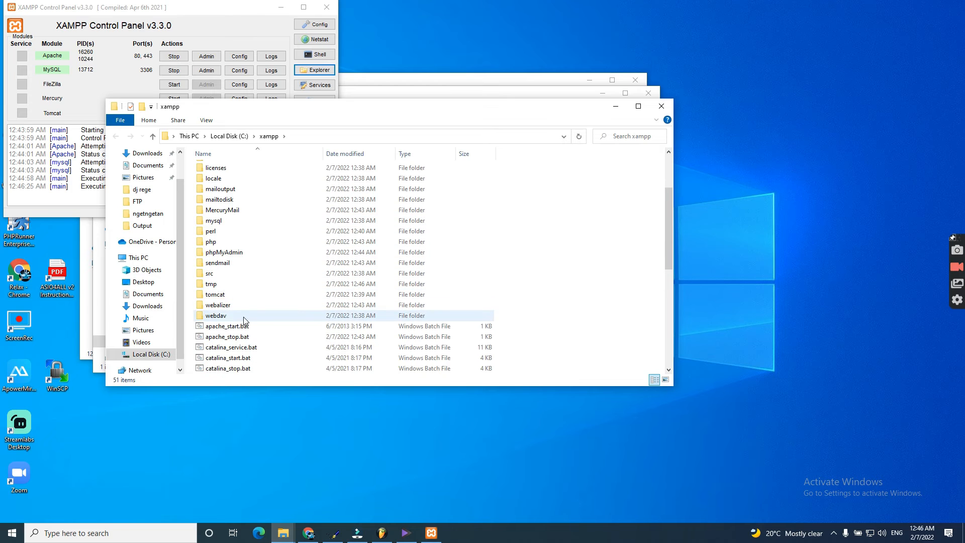
pyautogui.doubleClick(227, 253)
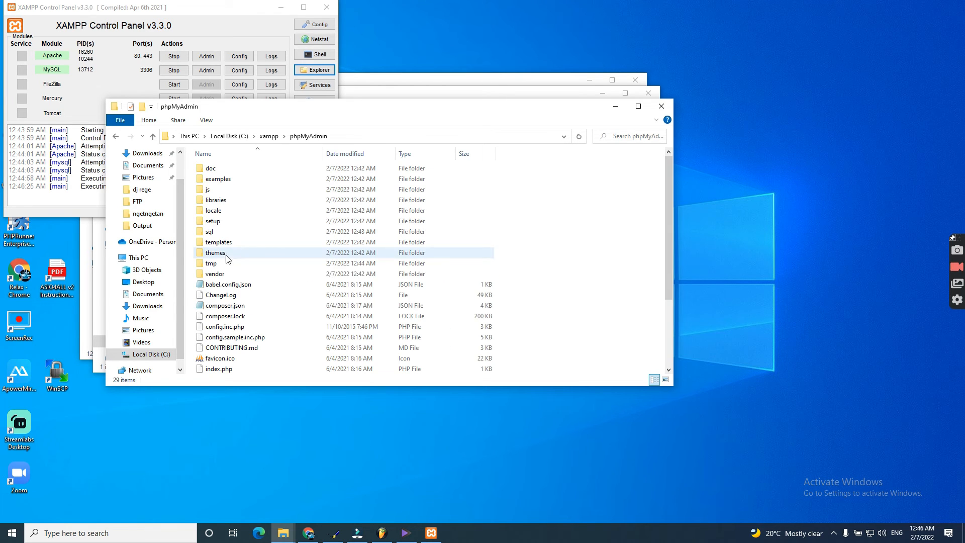
pyautogui.click(260, 306)
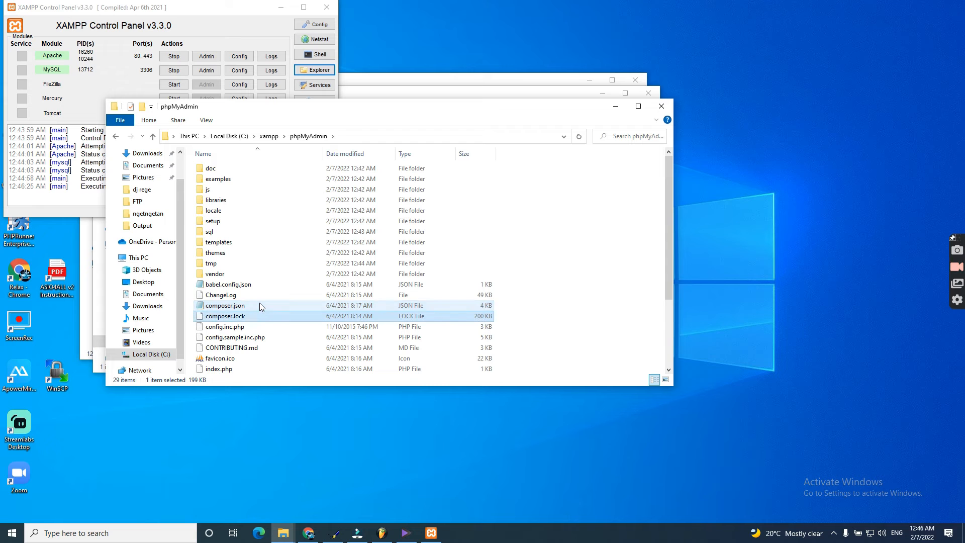
pyautogui.click(238, 327)
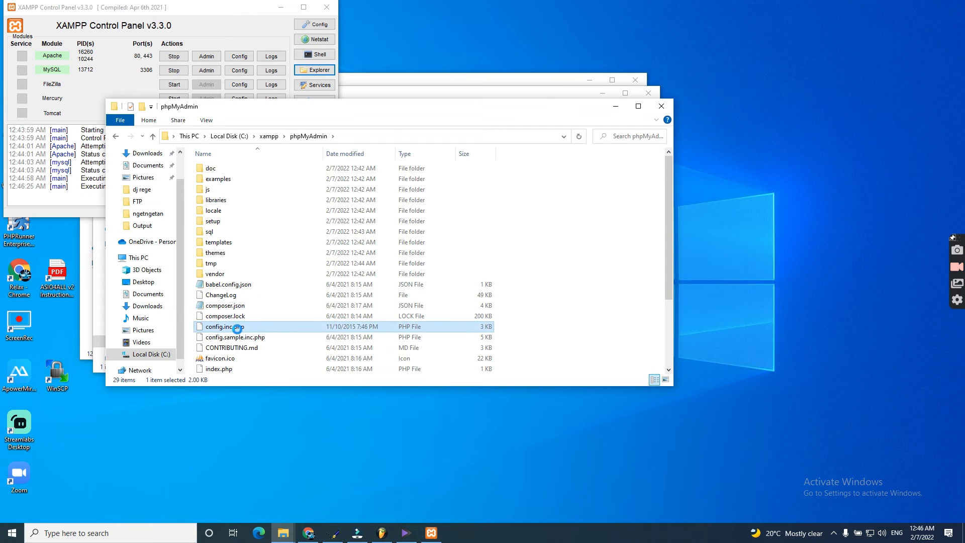
pyautogui.rightClick(238, 332)
pyautogui.click(269, 141)
pyautogui.click(418, 256)
pyautogui.click(541, 278)
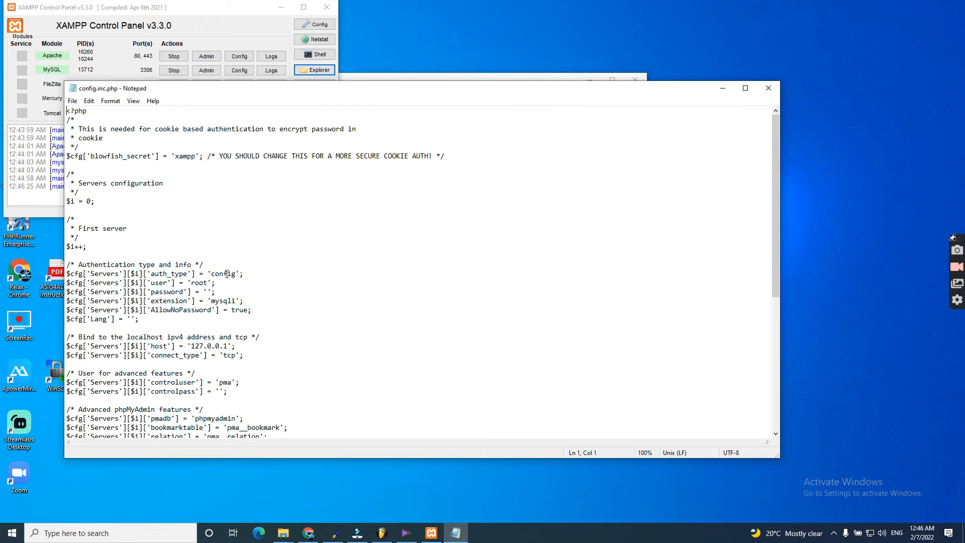
# Step: Replace the auth_type value 'config' with 'chokie' in config.inc.php
pyautogui.click(125, 274)
pyautogui.doubleClick(225, 273)
pyautogui.click(232, 274)
pyautogui.press('BackSpace')
pyautogui.press('BackSpace')
pyautogui.press('BackSpace')
pyautogui.press('BackSpace')
pyautogui.press('BackSpace')
pyautogui.write('HOKIE')
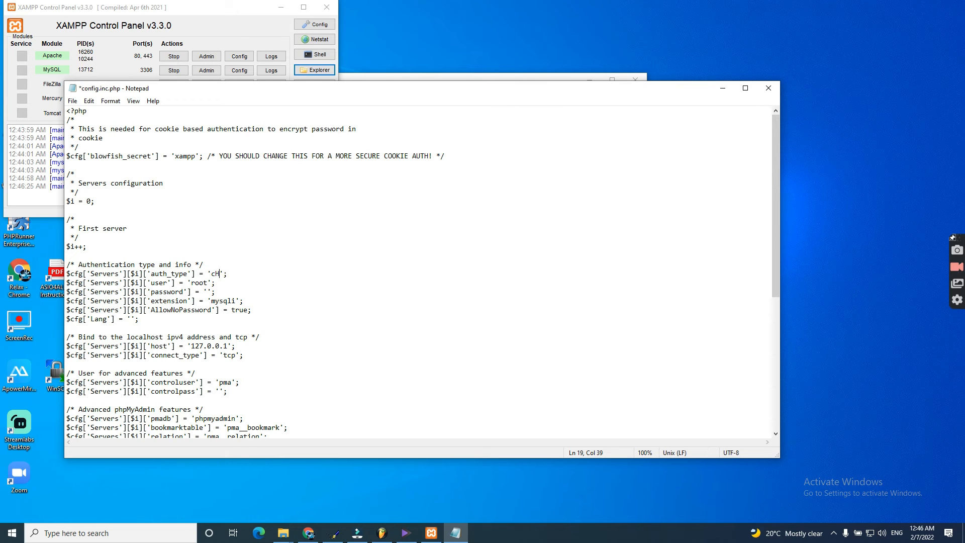
pyautogui.press('BackSpace')
pyautogui.press('BackSpace')
pyautogui.press('BackSpace')
pyautogui.press('BackSpace')
pyautogui.press('BackSpace')
pyautogui.write('hokie')
# Step: Save config.inc.php, restart Apache and MySQL, and open phpMyAdmin
pyautogui.click(72, 101)
pyautogui.click(174, 56)
pyautogui.click(174, 56)
pyautogui.click(174, 71)
pyautogui.click(173, 56)
pyautogui.click(174, 71)
pyautogui.click(210, 69)
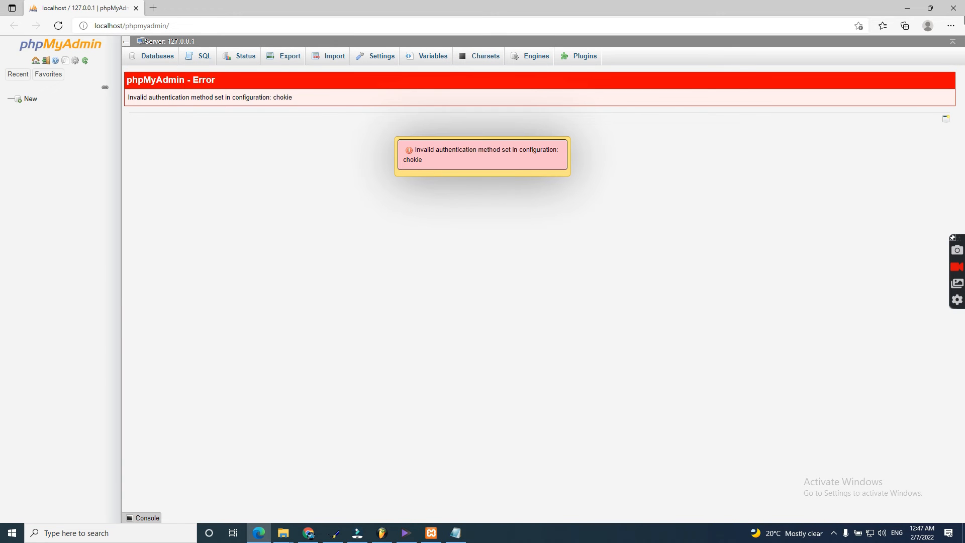
# Step: Change auth_type to 'chokies', save, and reload phpMyAdmin, which still reports an invalid authentication method
pyautogui.click(457, 534)
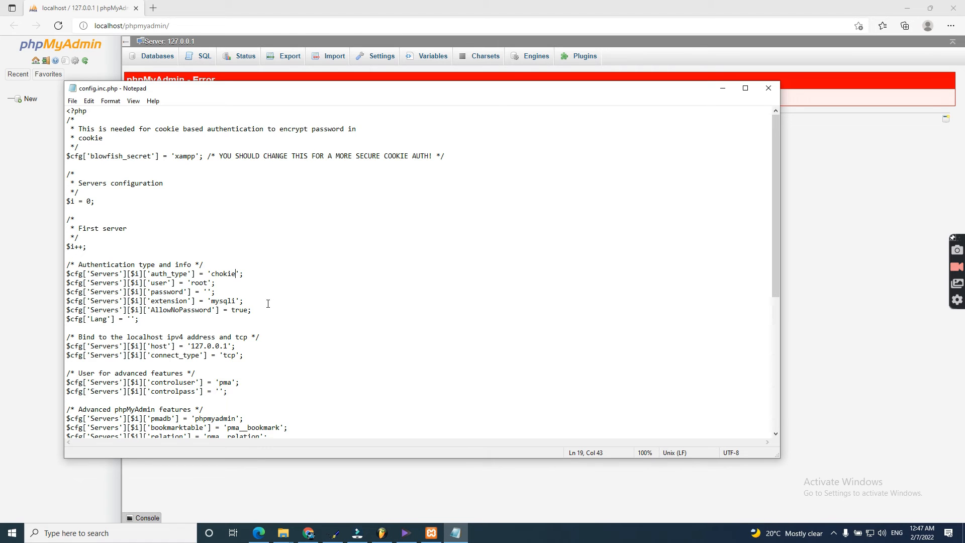
pyautogui.write('s')
pyautogui.click(73, 101)
pyautogui.click(85, 146)
pyautogui.click(228, 4)
pyautogui.click(58, 26)
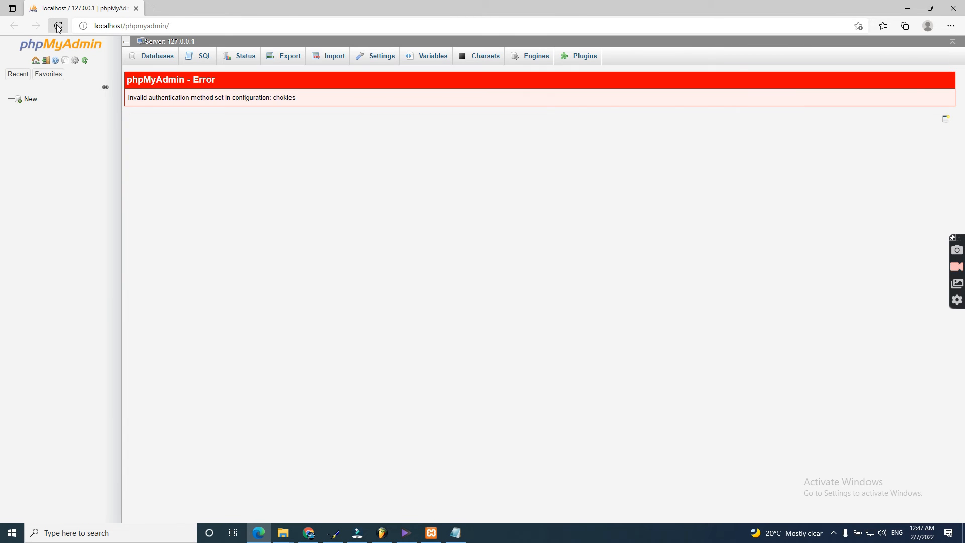
pyautogui.click(58, 27)
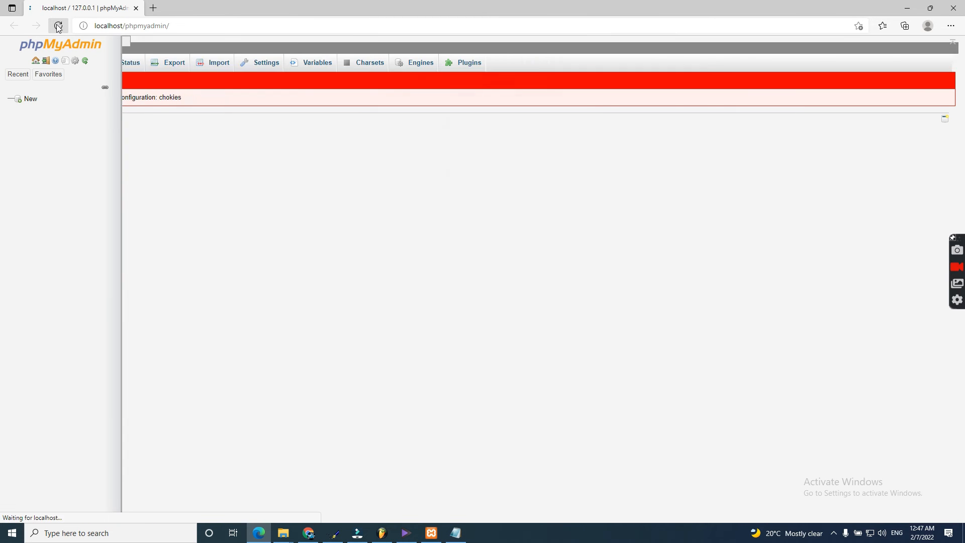
pyautogui.click(159, 9)
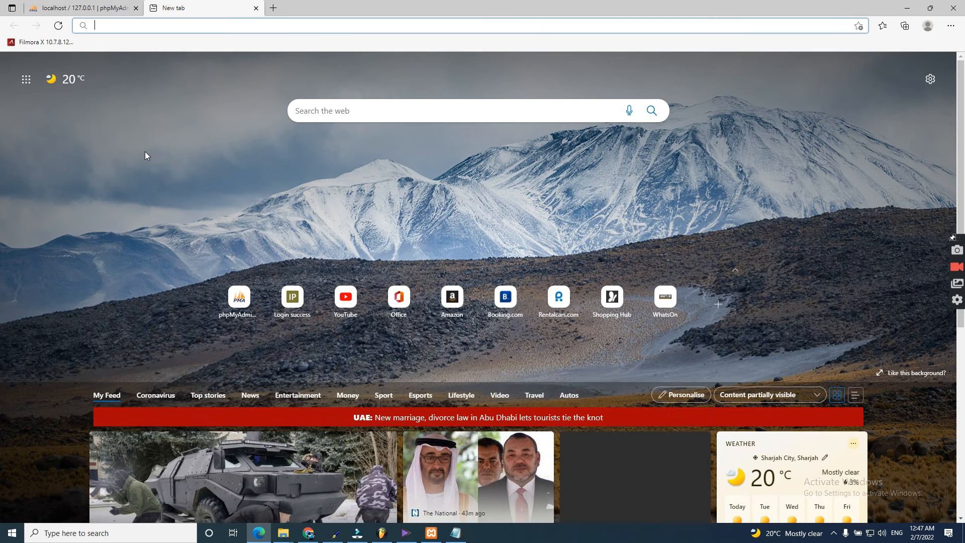
# Step: Search Bing for 'chookie login phpmyadmin' and paste 'cookie' over the auth_type value
pyautogui.write('c')
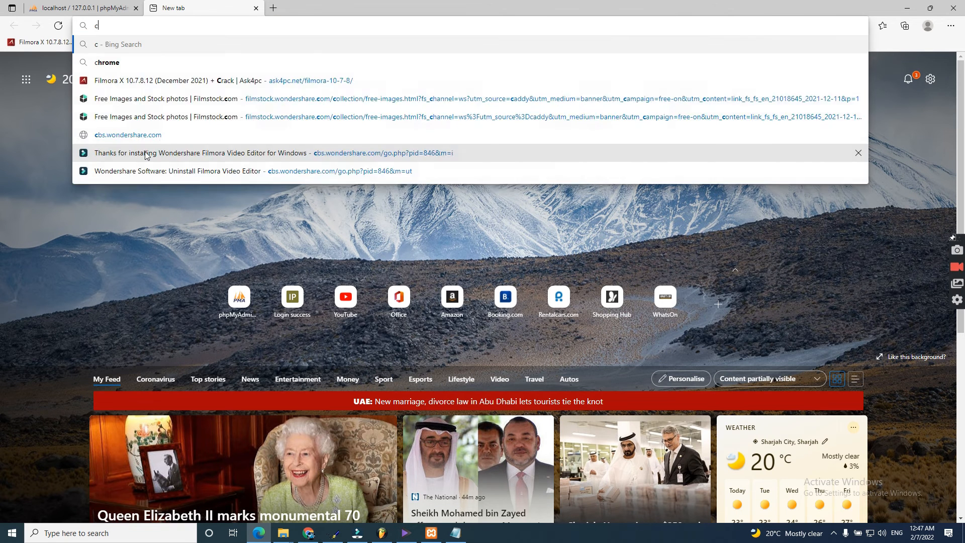
pyautogui.write('hookie login ')
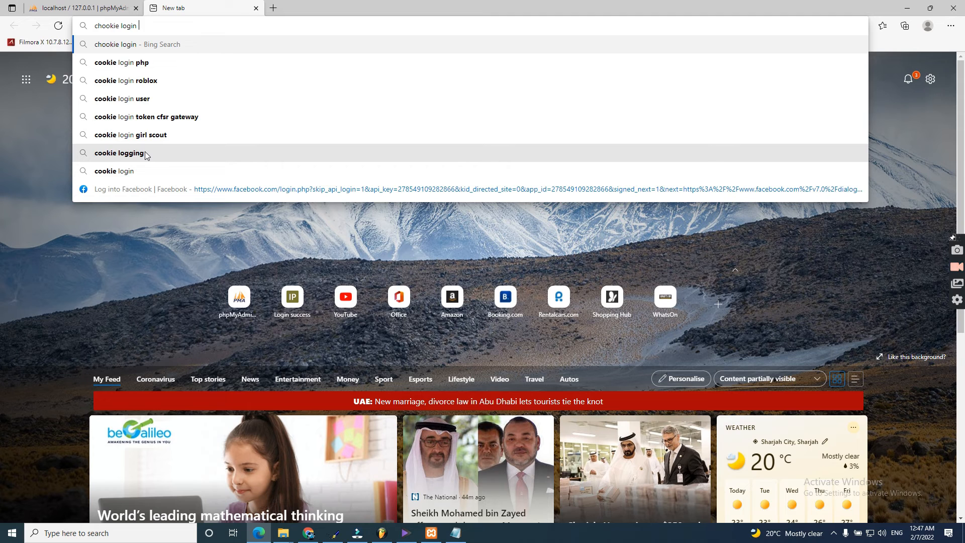
pyautogui.write('phpmyadmin')
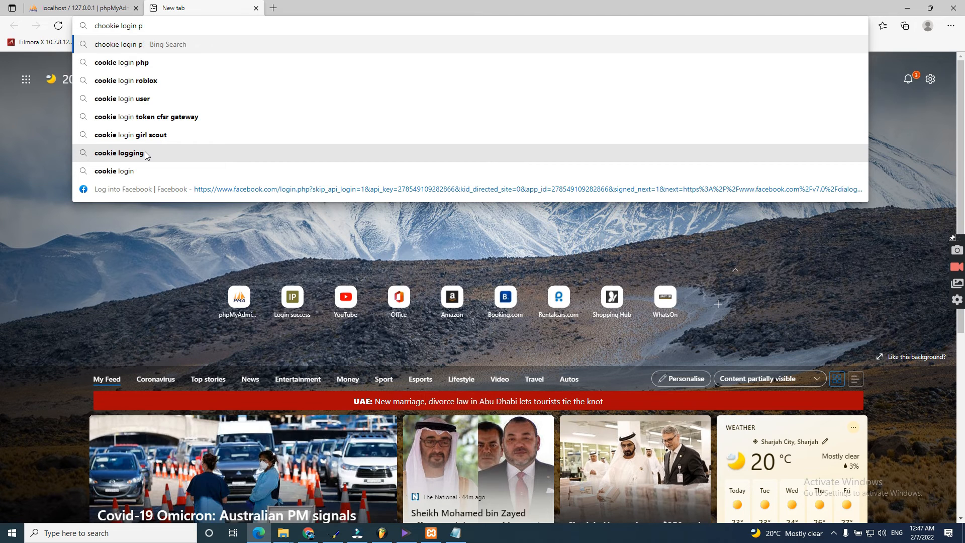
pyautogui.press('Return')
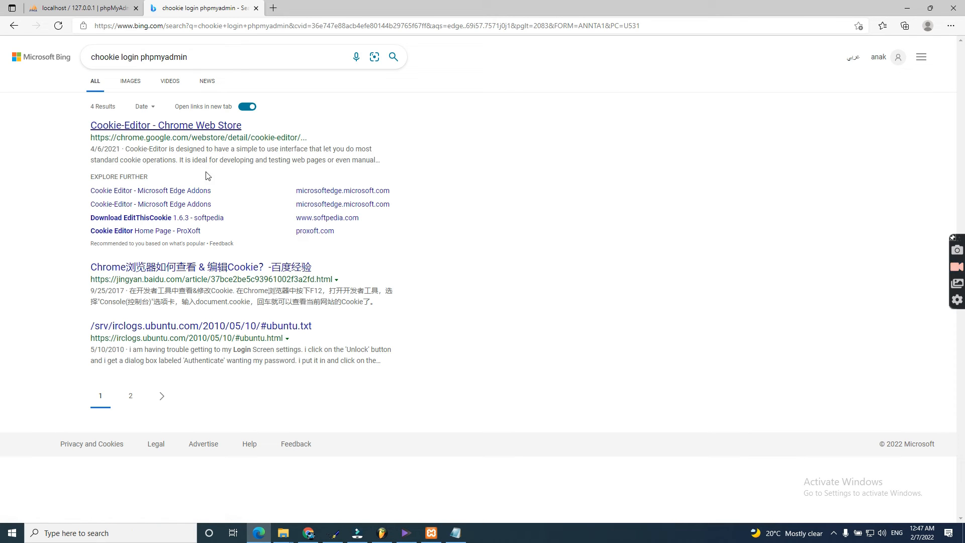
pyautogui.click(456, 533)
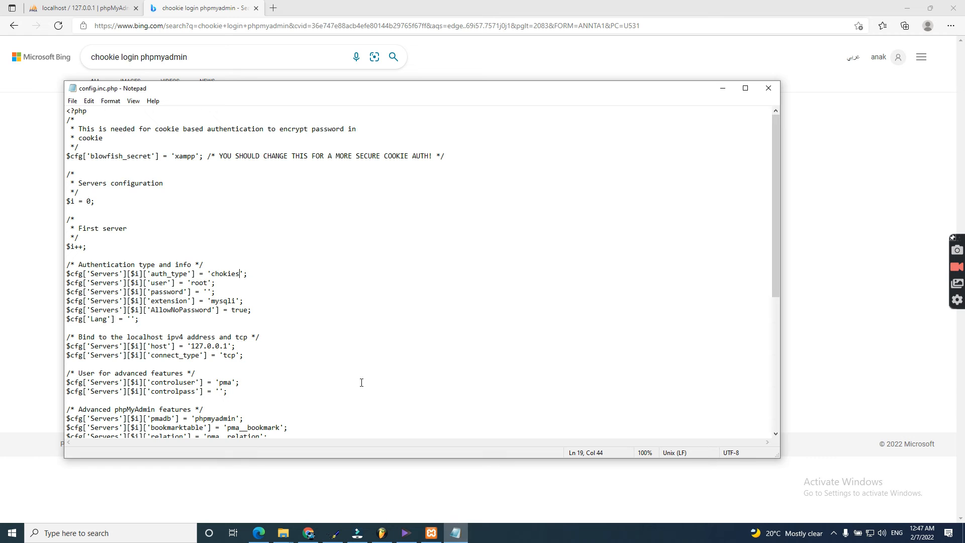
pyautogui.doubleClick(95, 139)
pyautogui.hotkey('ctrl', 'c')
pyautogui.moveTo(208, 273); pyautogui.dragTo(247, 274)
pyautogui.hotkey('ctrl', 'v')
# Step: Save config.inc.php with auth_type cookie and reload phpMyAdmin
pyautogui.hotkey('ctrl', 'a')
pyautogui.click(231, 165)
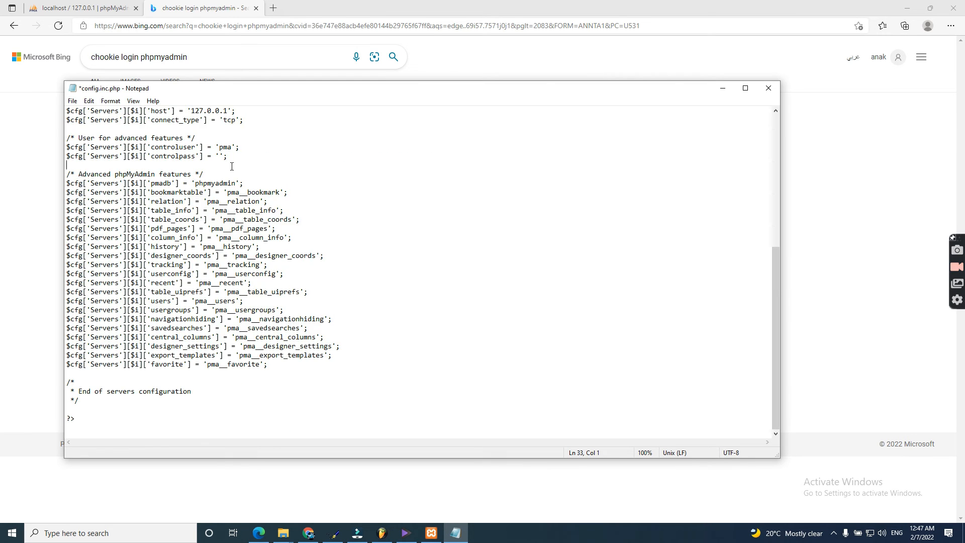
pyautogui.click(75, 103)
pyautogui.click(95, 146)
pyautogui.click(81, 6)
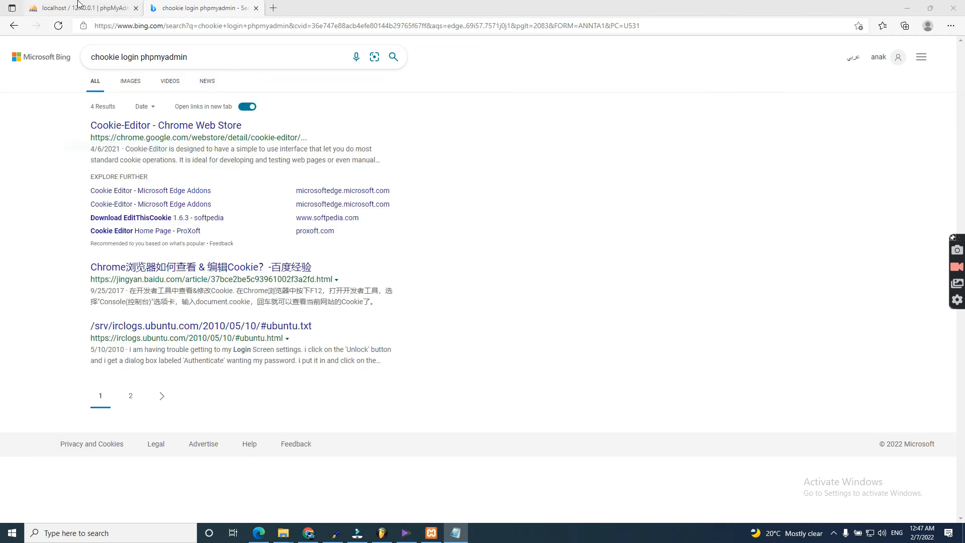
pyautogui.click(58, 28)
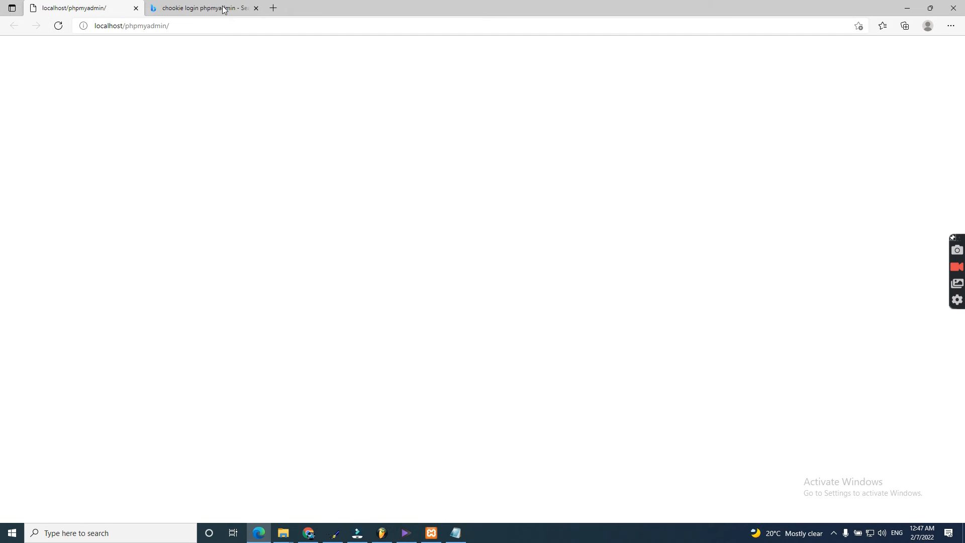
# Step: Type the root user's password into config.inc.php, save it, and reload phpMyAdmin
pyautogui.click(256, 8)
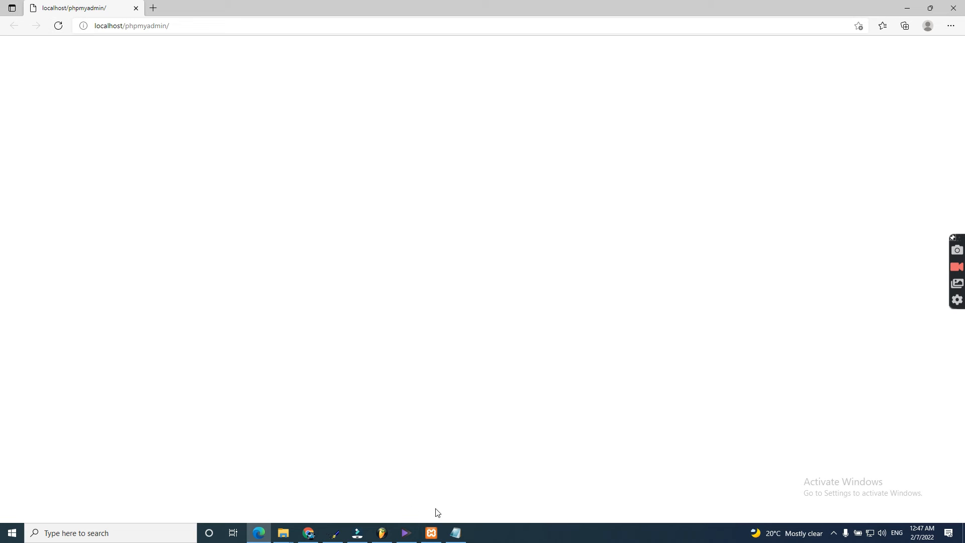
pyautogui.click(455, 532)
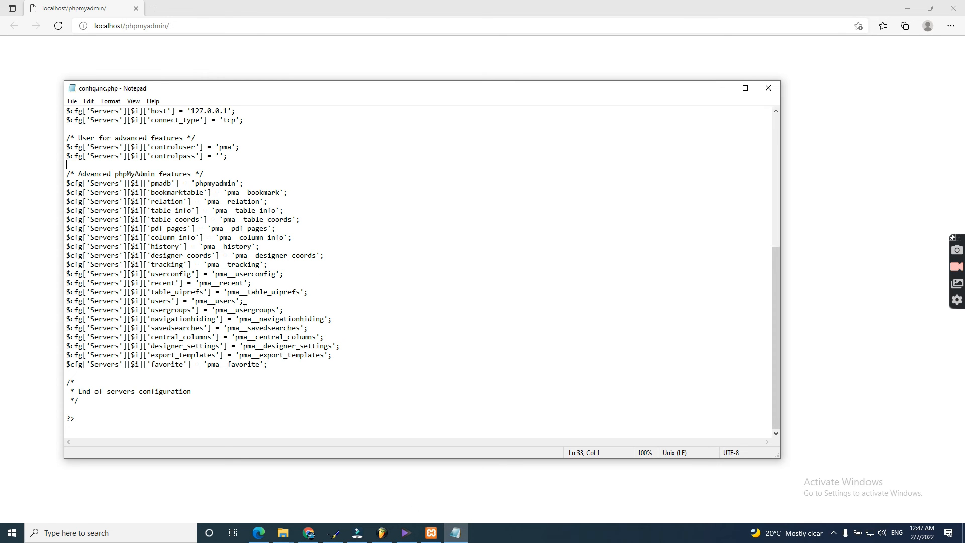
pyautogui.scroll(9, 198, 201)
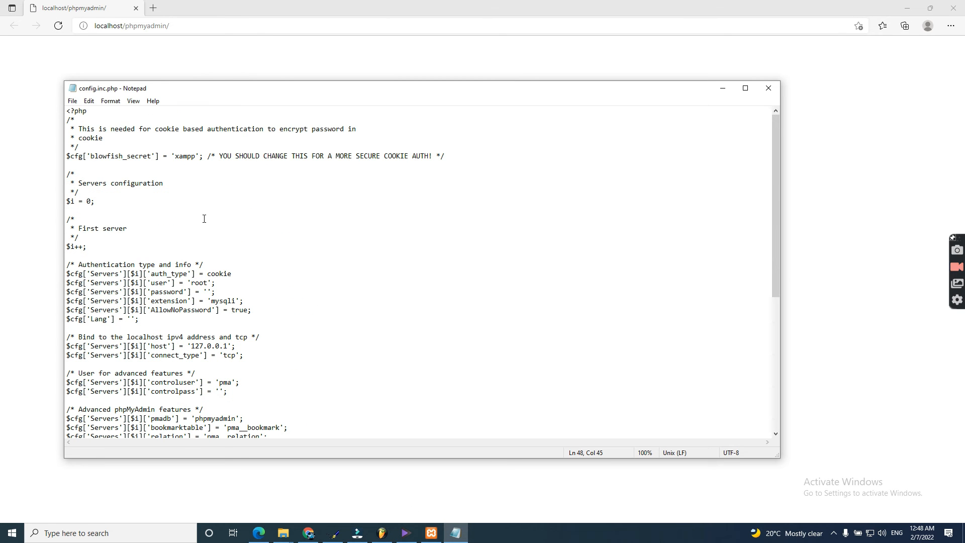
pyautogui.click(216, 273)
pyautogui.doubleClick(217, 274)
pyautogui.click(216, 274)
pyautogui.write('admin')
pyautogui.hotkey('ctrl', 's')
pyautogui.click(59, 27)
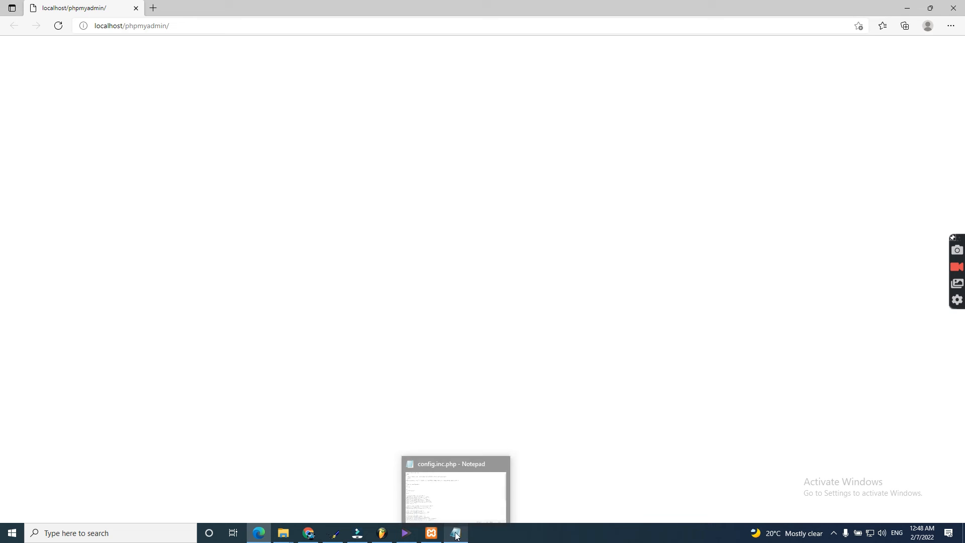
# Step: Restart the Apache and MySQL servers in XAMPP Control Panel
pyautogui.click(431, 532)
pyautogui.click(174, 56)
pyautogui.click(173, 70)
pyautogui.click(173, 56)
pyautogui.click(173, 70)
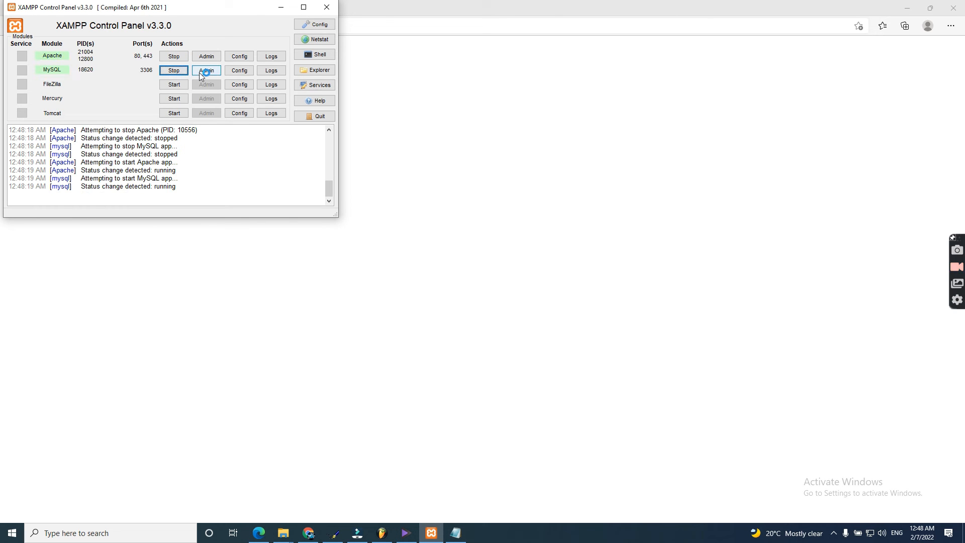
# Step: Open phpMyAdmin from the MySQL row, then close its browser tabs
pyautogui.click(200, 71)
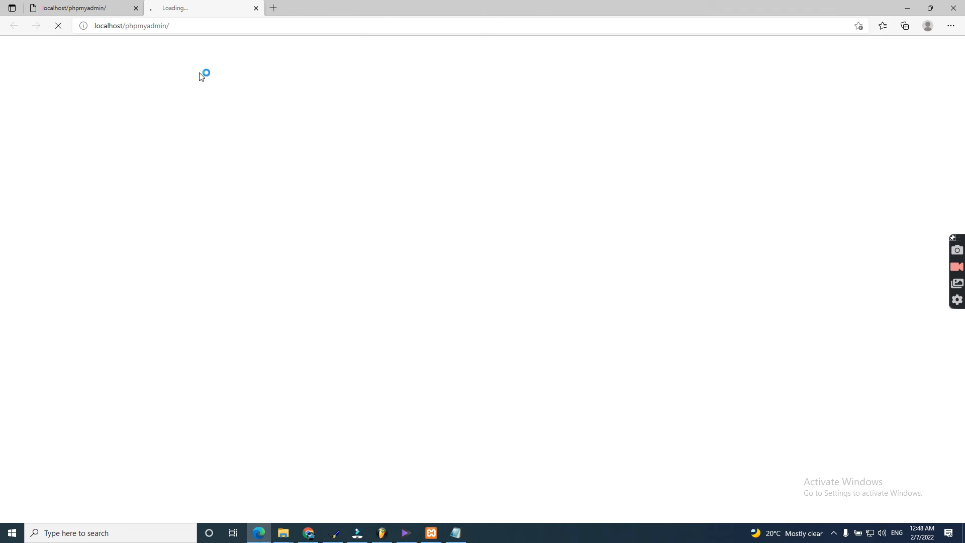
pyautogui.click(256, 8)
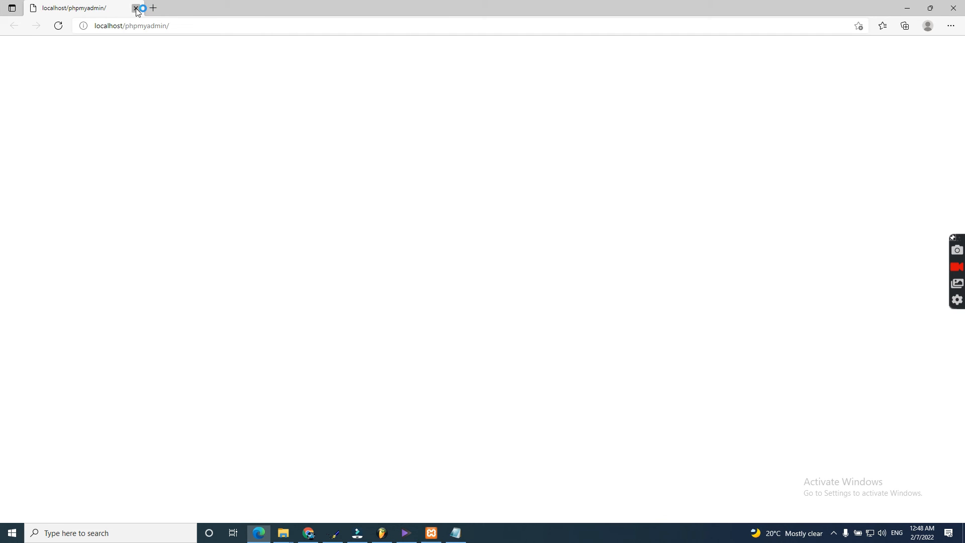
pyautogui.click(136, 9)
pyautogui.click(378, 366)
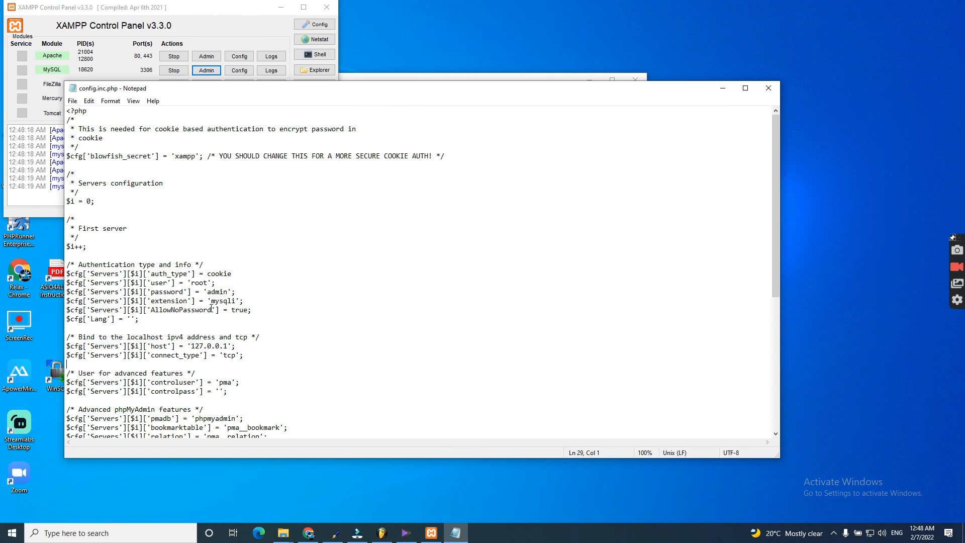
# Step: Delete the root password value on line 21 of config.inc.php and reopen phpMyAdmin at localhost/phpmyadmin/
pyautogui.doubleClick(223, 295)
pyautogui.press('BackSpace')
pyautogui.click(207, 70)
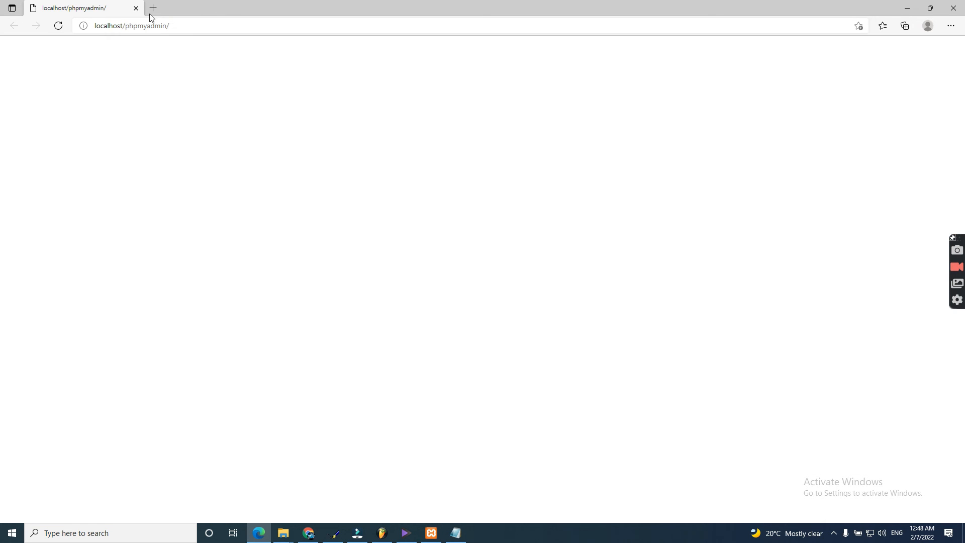
pyautogui.click(186, 25)
# Step: Close Edge and undo in config.inc.php until the root password is empty
pyautogui.click(954, 9)
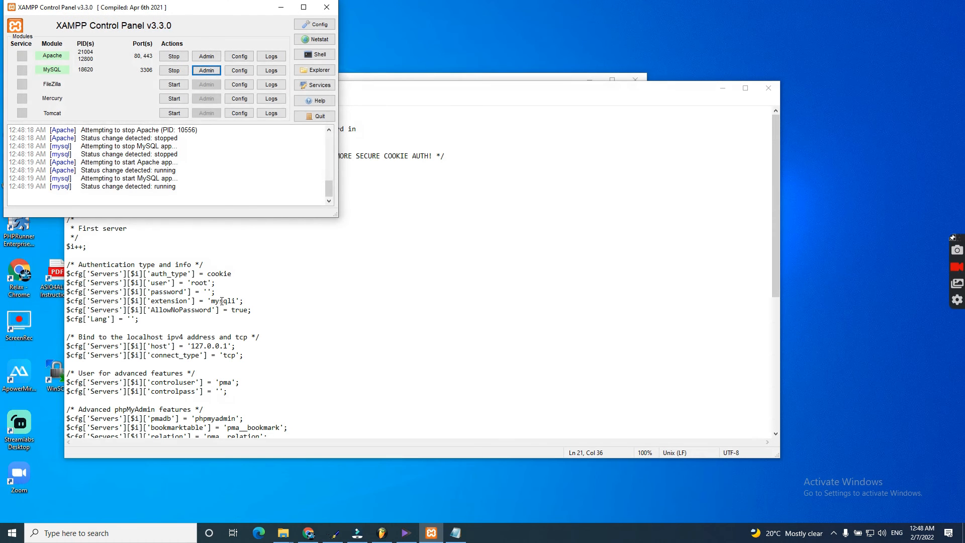
pyautogui.click(241, 264)
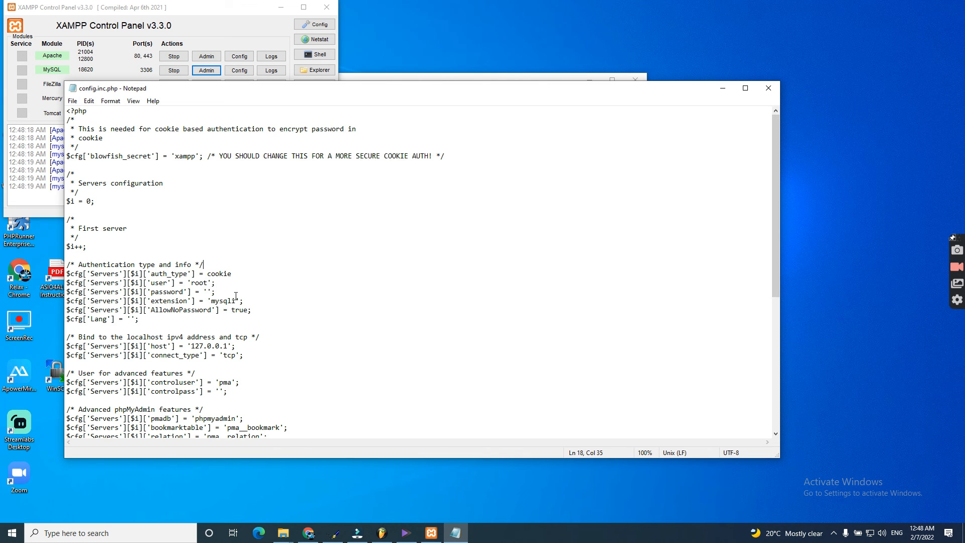
pyautogui.hotkey('ctrl', 'z')
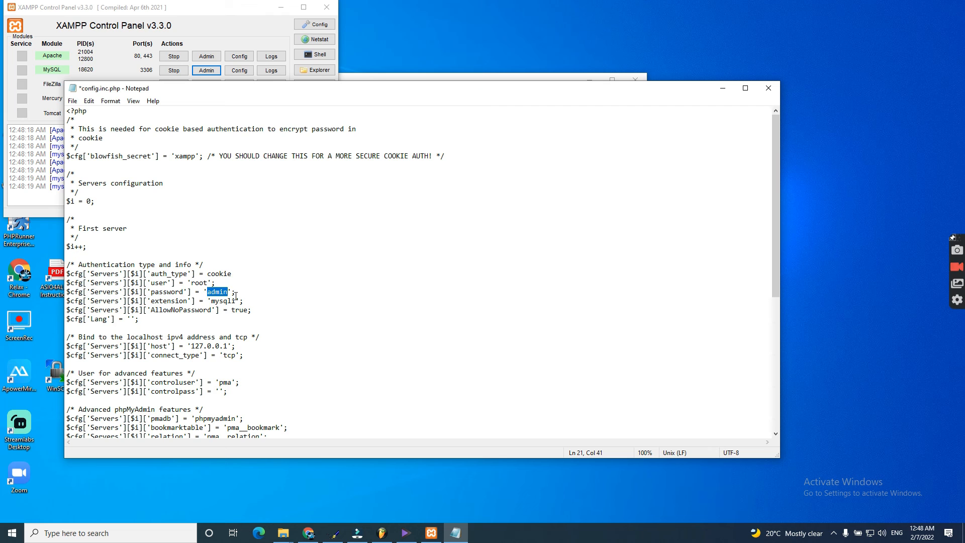
pyautogui.hotkey('ctrl', 'z')
pyautogui.hotkey('ctrl', 'z')
pyautogui.hotkey('ctrl', 'z')
pyautogui.hotkey('ctrl', 'z')
pyautogui.hotkey('ctrl', 'z')
pyautogui.hotkey('ctrl', 'z')
pyautogui.hotkey('ctrl', 'z')
# Step: Set auth_type on line 19 to 'cookie' in single quotes, then stop Apache
pyautogui.doubleClick(220, 274)
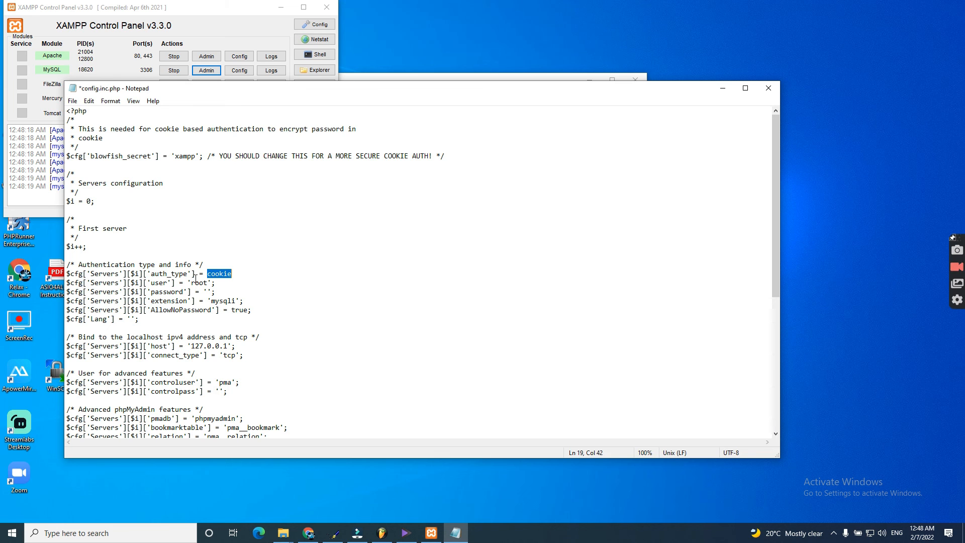
pyautogui.click(250, 280)
pyautogui.moveTo(216, 285); pyautogui.dragTo(186, 283)
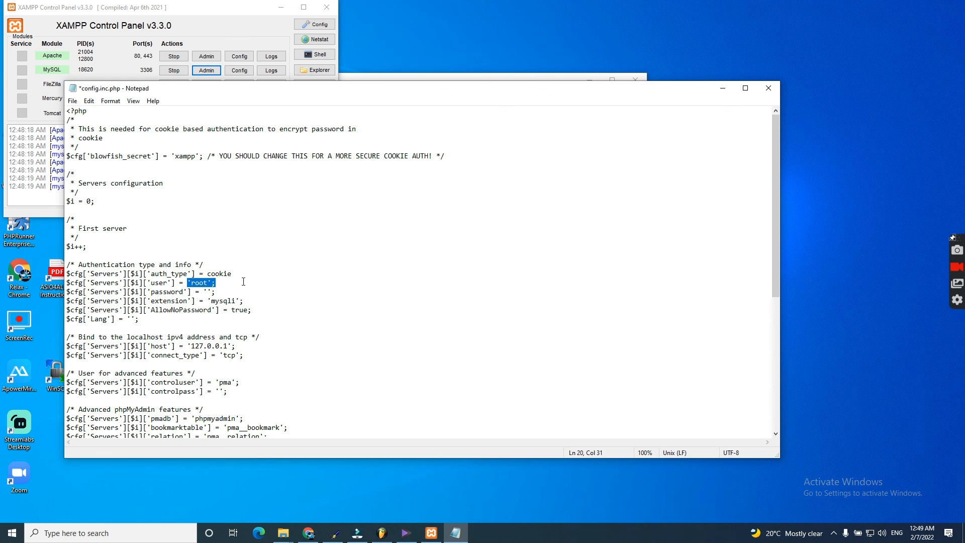
pyautogui.click(207, 268)
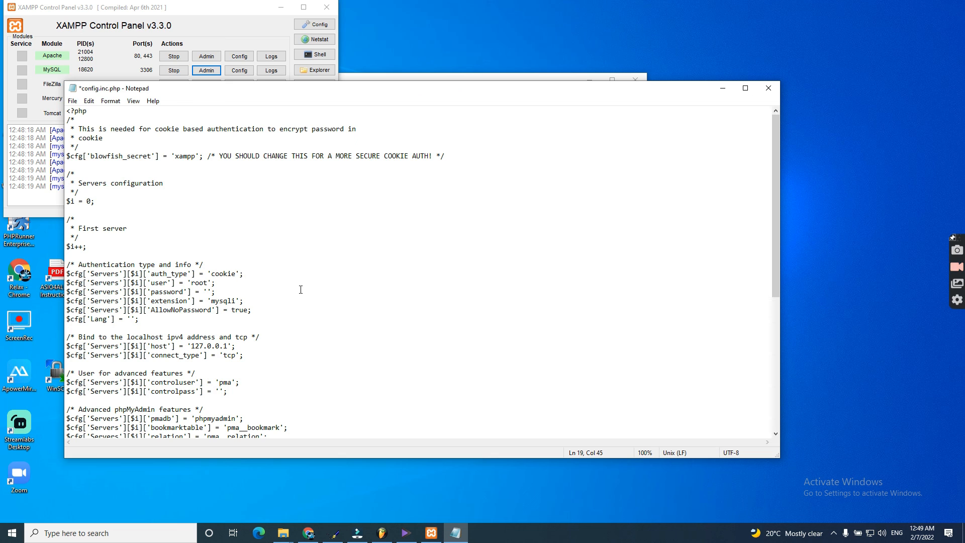
pyautogui.click(175, 57)
# Step: Restart MySQL and Apache, open phpMyAdmin, and sign in as admin on the login page
pyautogui.click(175, 71)
pyautogui.click(176, 57)
pyautogui.click(176, 71)
pyautogui.click(207, 71)
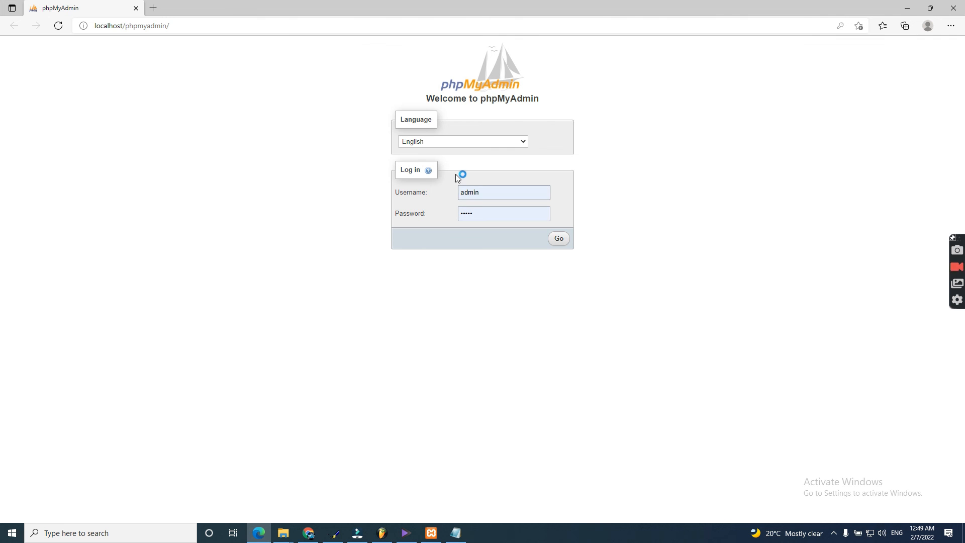
pyautogui.moveTo(506, 197); pyautogui.dragTo(406, 192)
pyautogui.click(415, 200)
pyautogui.click(561, 242)
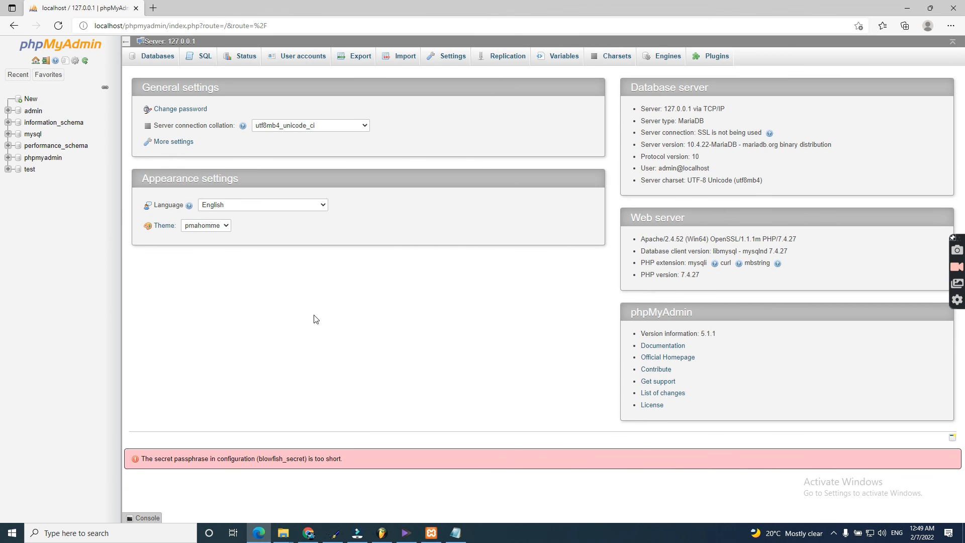
pyautogui.doubleClick(458, 4)
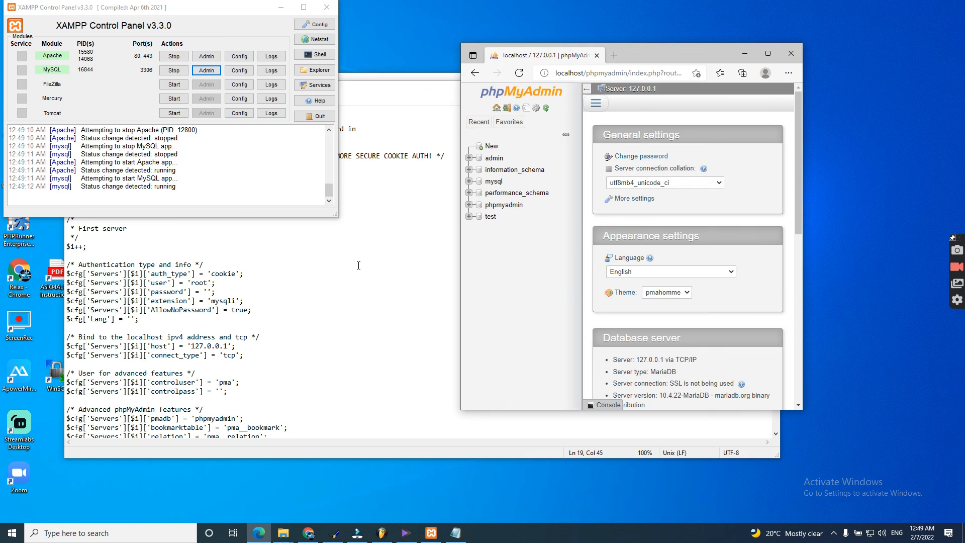
# Step: Check the 'cookie' setting on line 19 of config.inc.php and close Notepad
pyautogui.click(358, 265)
pyautogui.scroll(-3, 256, 324)
pyautogui.scroll(3, 234, 296)
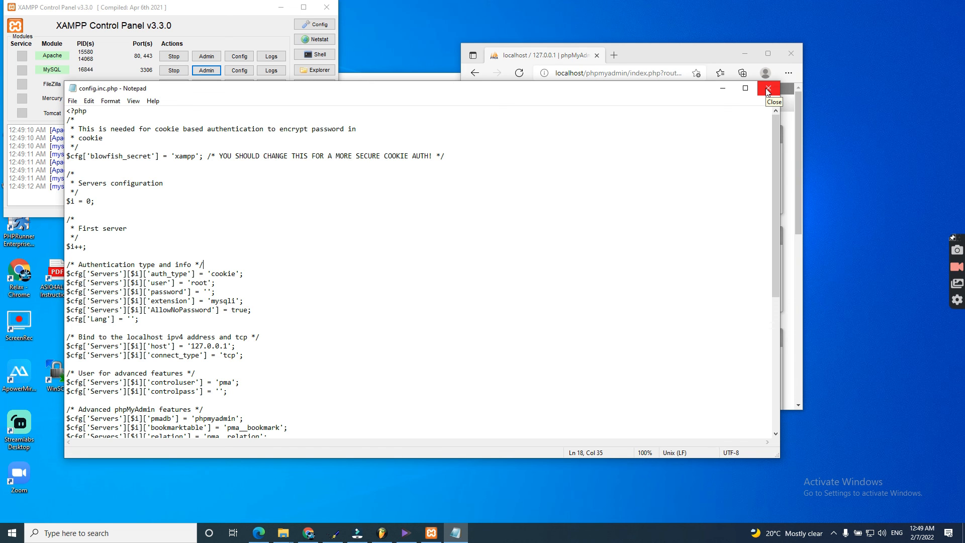
pyautogui.doubleClick(223, 275)
pyautogui.click(768, 88)
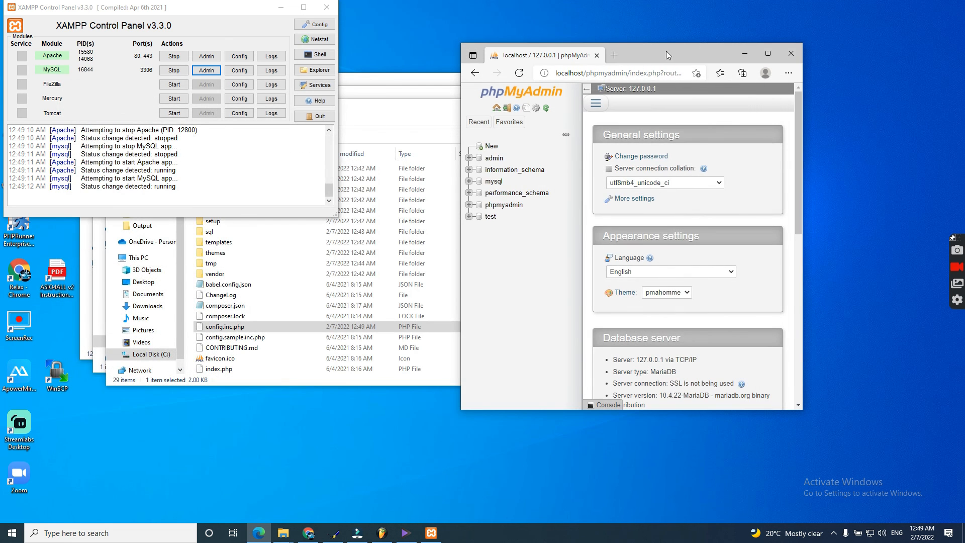
# Step: Log out of phpMyAdmin and sign back in as admin with the autofilled credentials
pyautogui.doubleClick(695, 50)
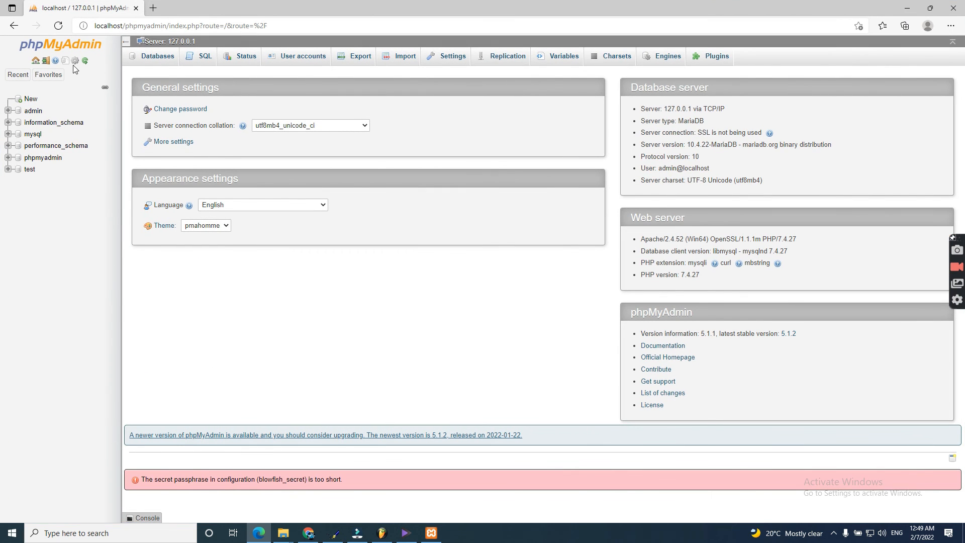
pyautogui.click(45, 60)
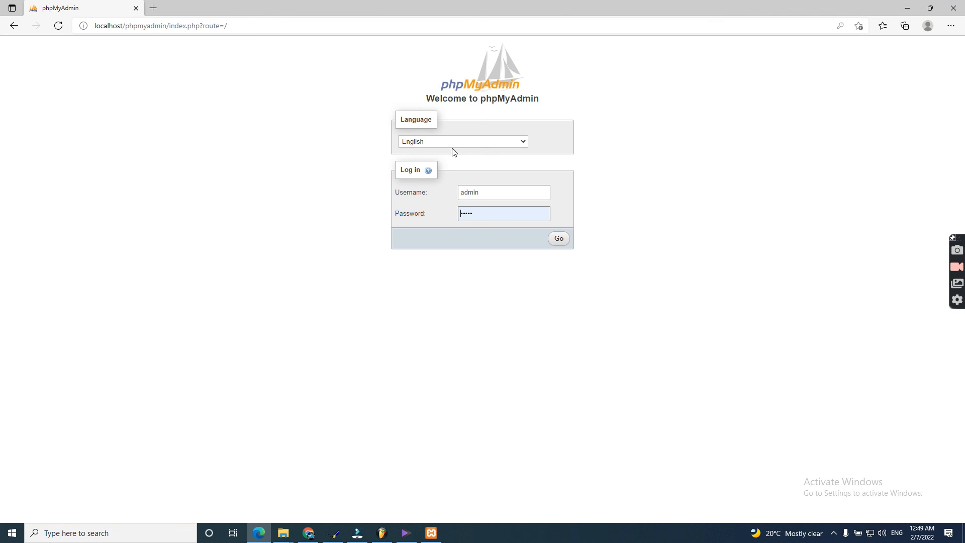
pyautogui.click(559, 240)
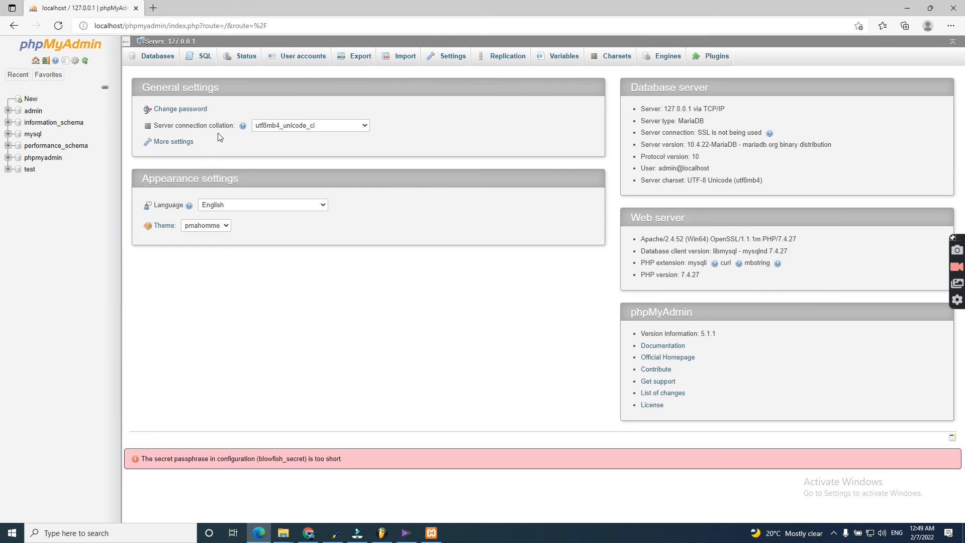
pyautogui.doubleClick(435, 5)
pyautogui.click(422, 120)
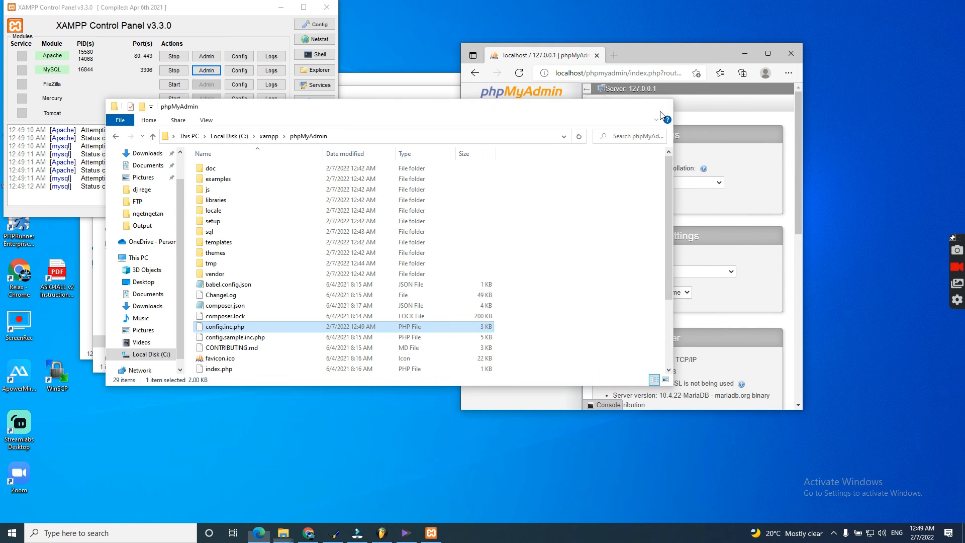
# Step: Close the phpMyAdmin, htdocs and Local Disk (C:) folder windows and refresh the desktop
pyautogui.click(661, 110)
pyautogui.click(410, 95)
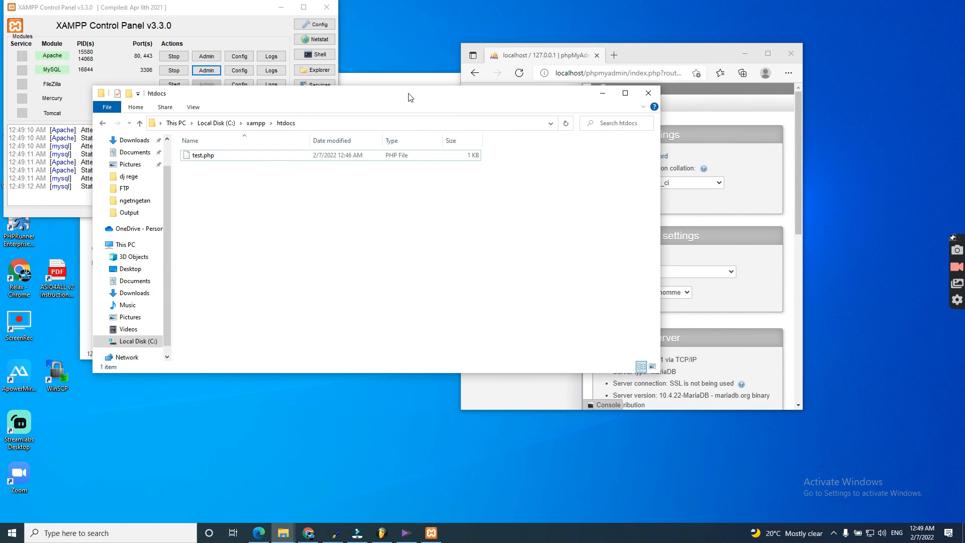
pyautogui.click(656, 88)
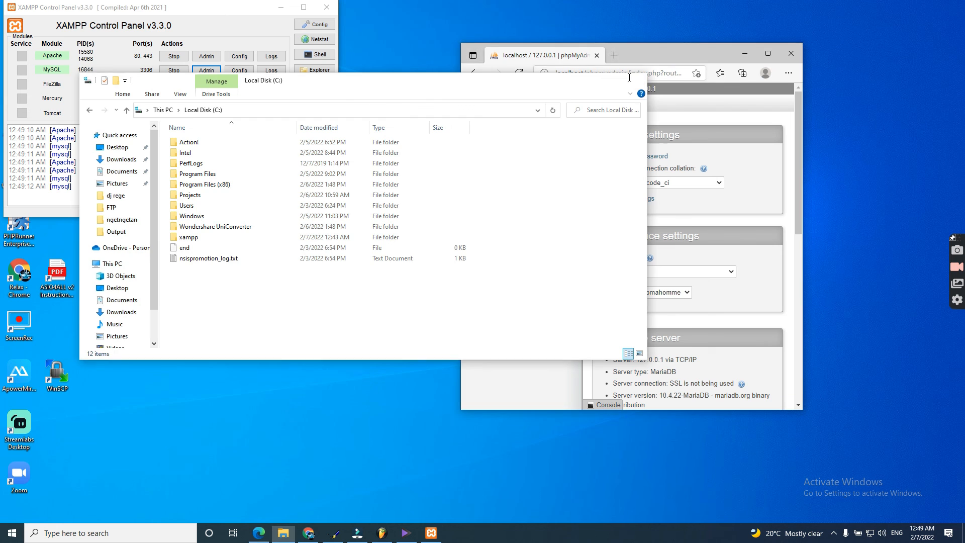
pyautogui.click(635, 80)
pyautogui.rightClick(425, 2)
pyautogui.click(455, 30)
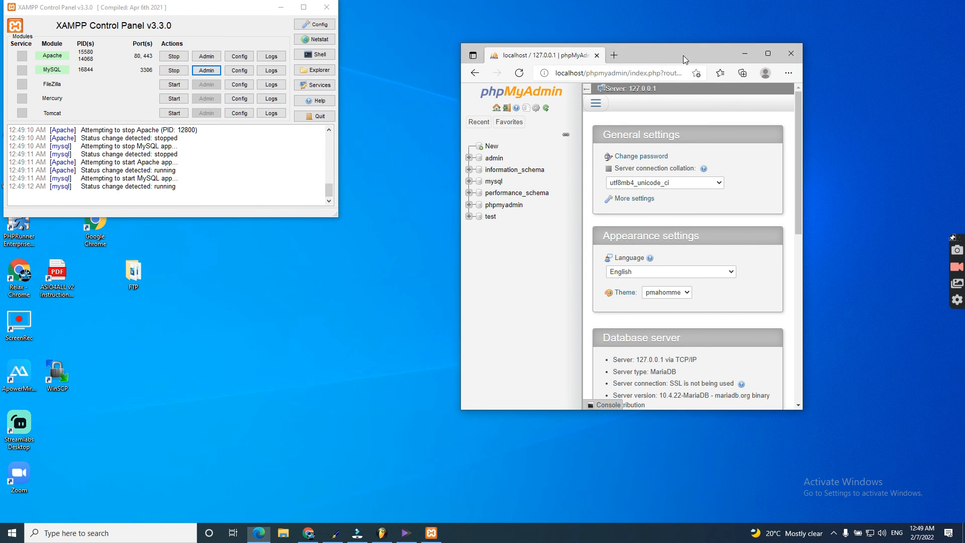
# Step: Resize the browser, move the XAMPP panel, and refresh the desktop
pyautogui.doubleClick(683, 55)
pyautogui.doubleClick(410, 14)
pyautogui.rightClick(410, 14)
pyautogui.click(438, 39)
pyautogui.moveTo(217, 14); pyautogui.dragTo(237, 55)
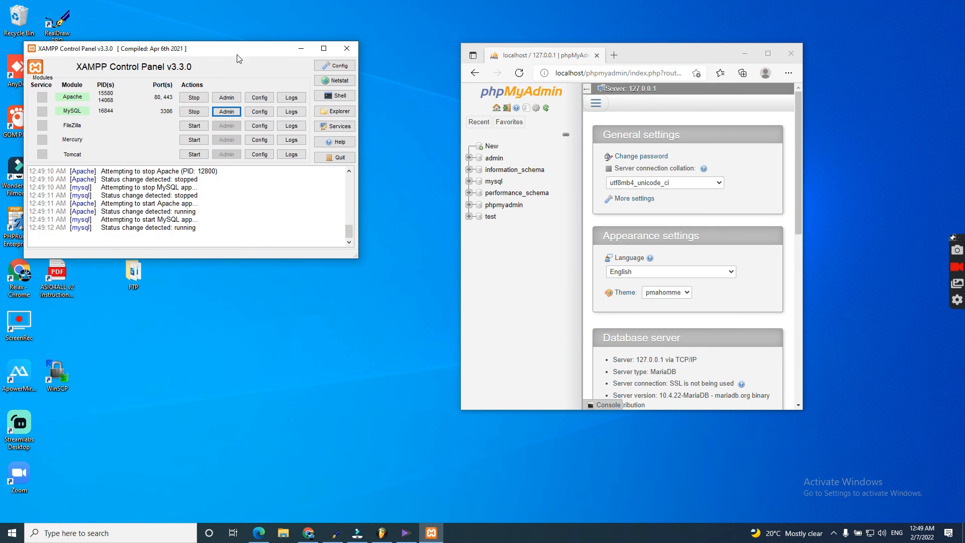
pyautogui.rightClick(391, 13)
pyautogui.rightClick(409, 37)
pyautogui.click(432, 64)
pyautogui.rightClick(364, 344)
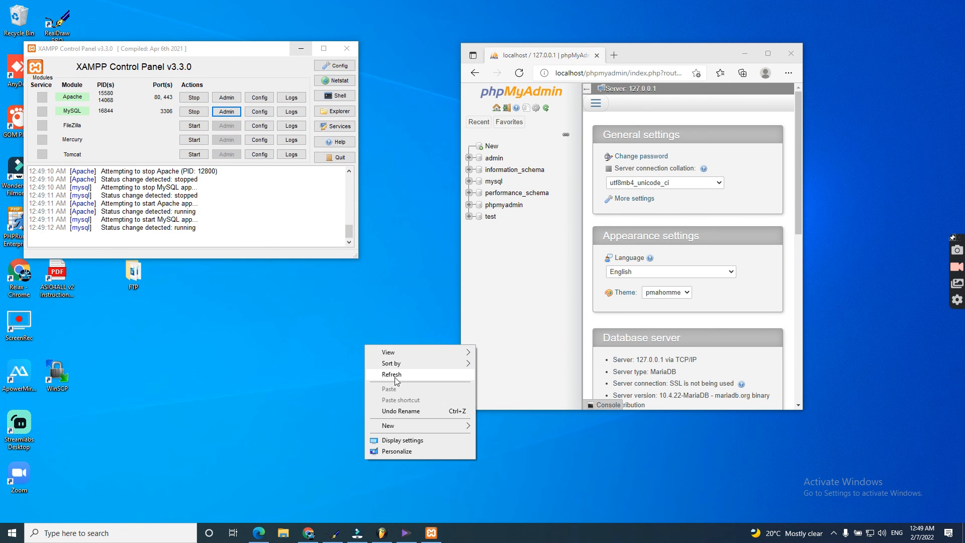
pyautogui.click(383, 374)
# Step: Widen Edge and log out of phpMyAdmin to return to its login page
pyautogui.moveTo(803, 97); pyautogui.dragTo(960, 97)
pyautogui.click(506, 107)
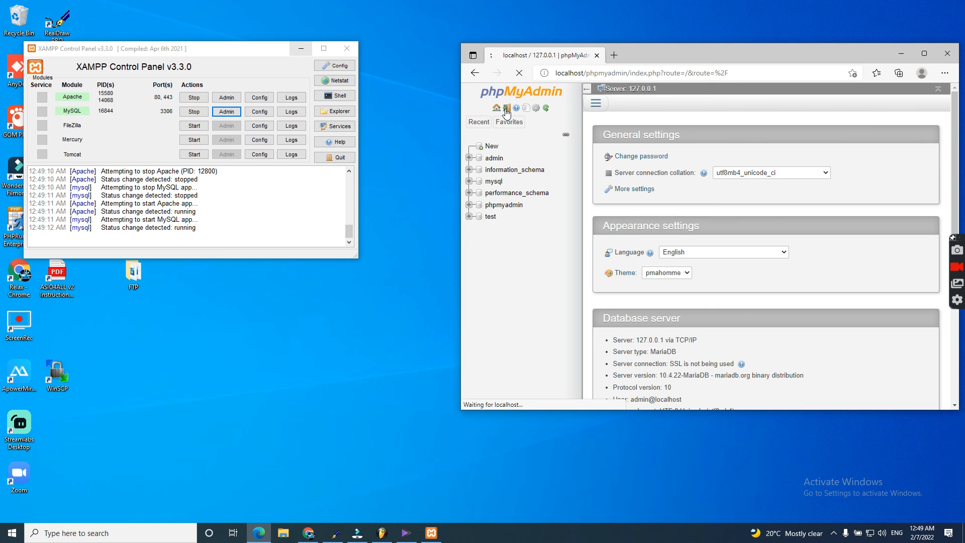
pyautogui.moveTo(674, 52); pyautogui.dragTo(582, 47)
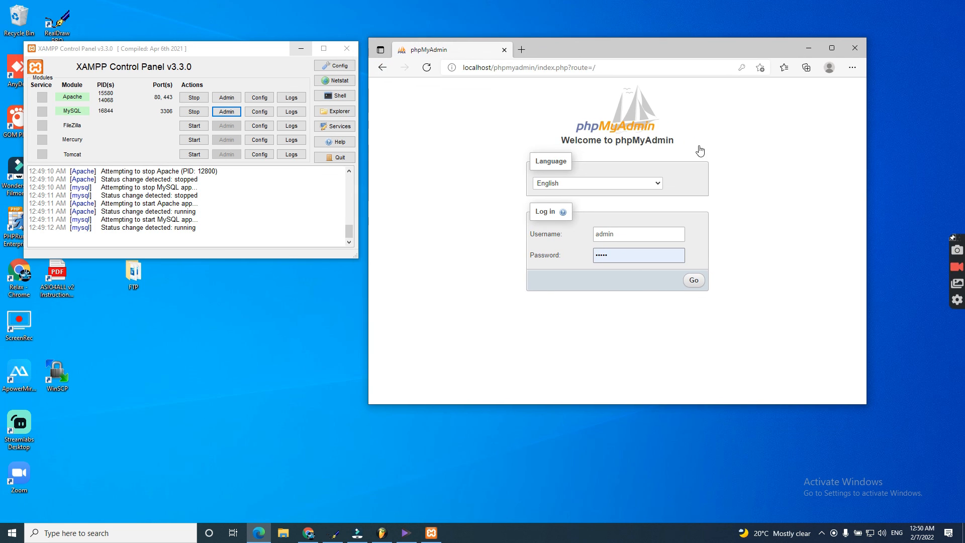